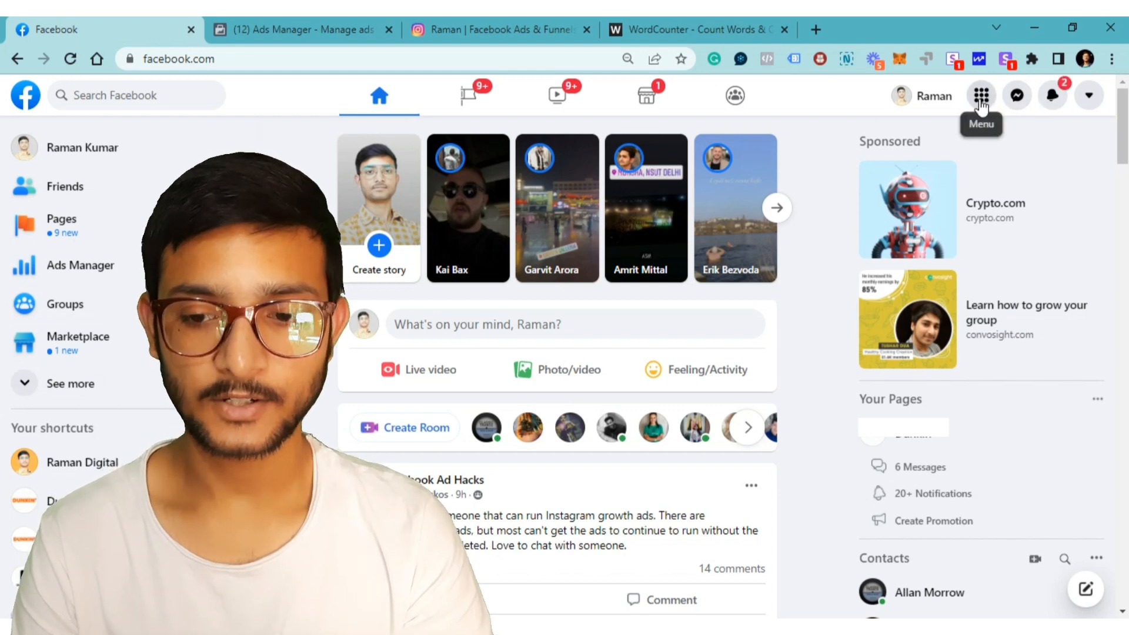
Step: Find Ads Manager among Facebook's Professional tools and switch to the already open Ads Manager page
click(980, 97)
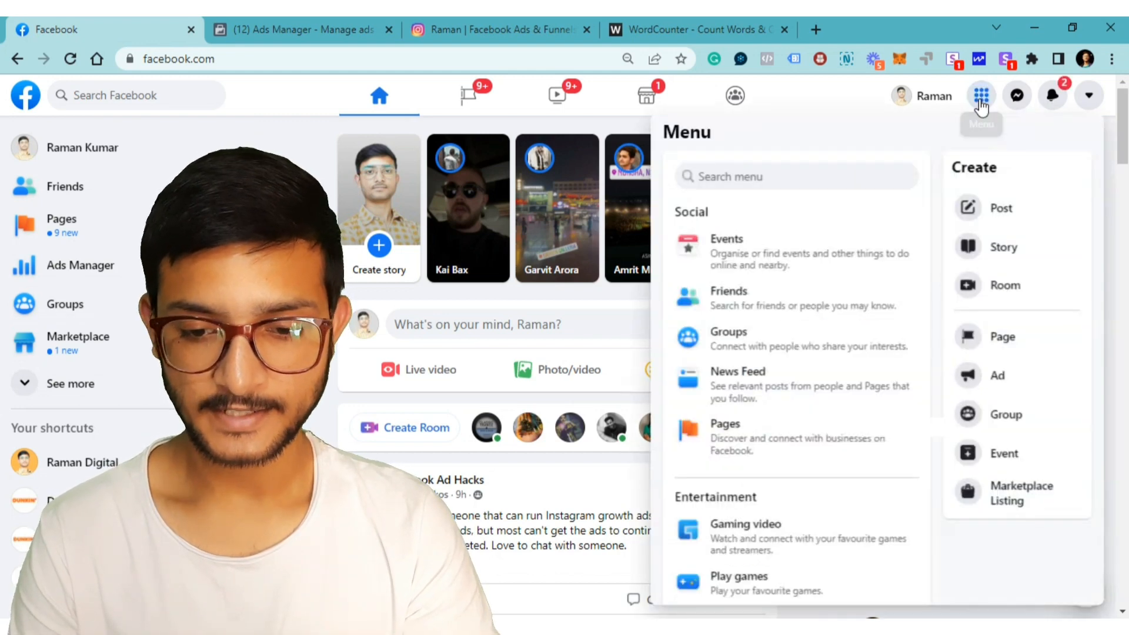
scroll(787, 327, down, 8)
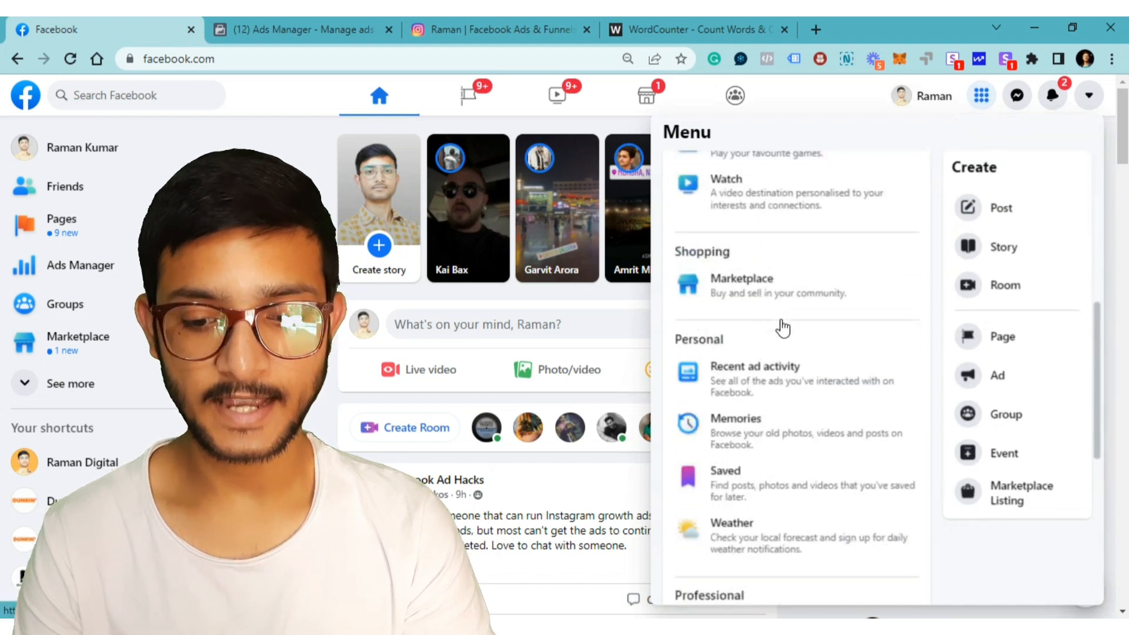
scroll(784, 327, down, 2)
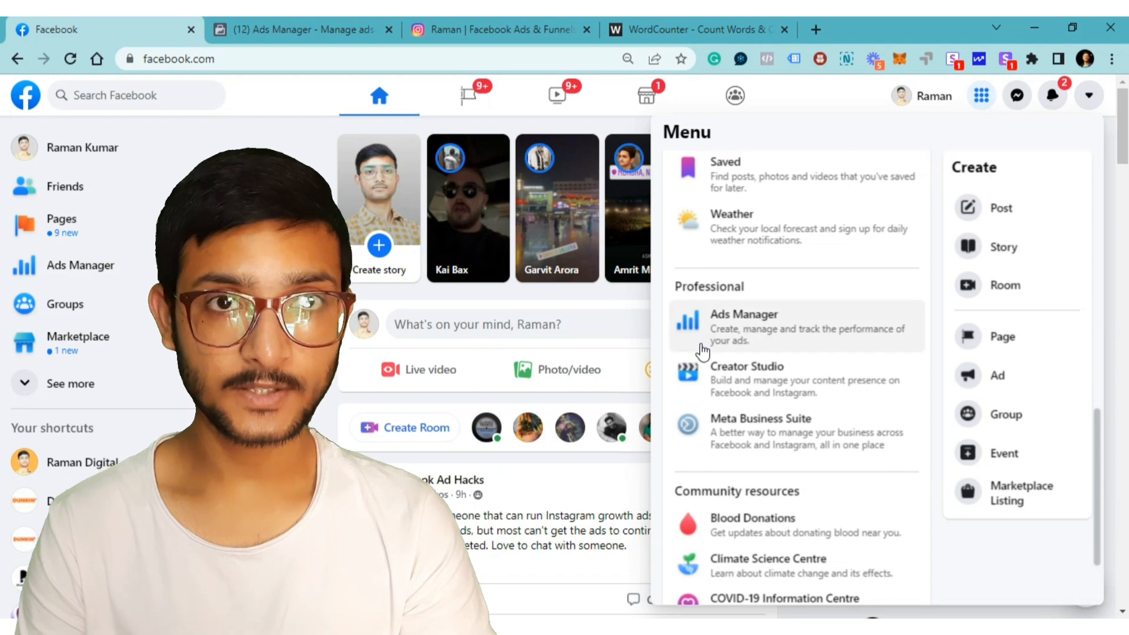
click(300, 17)
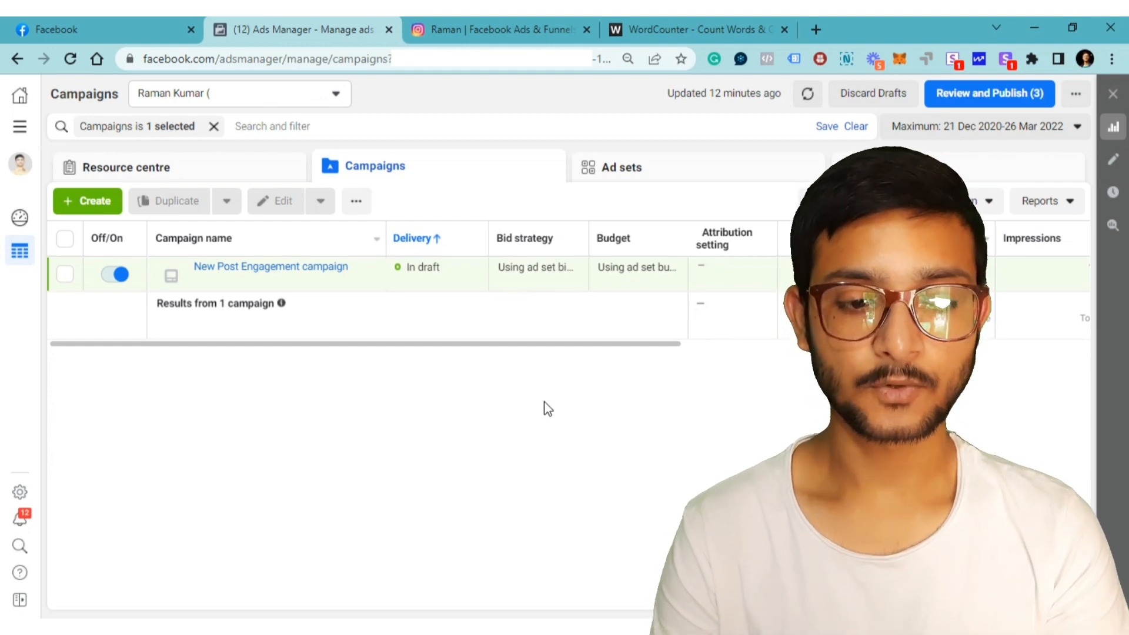
click(100, 206)
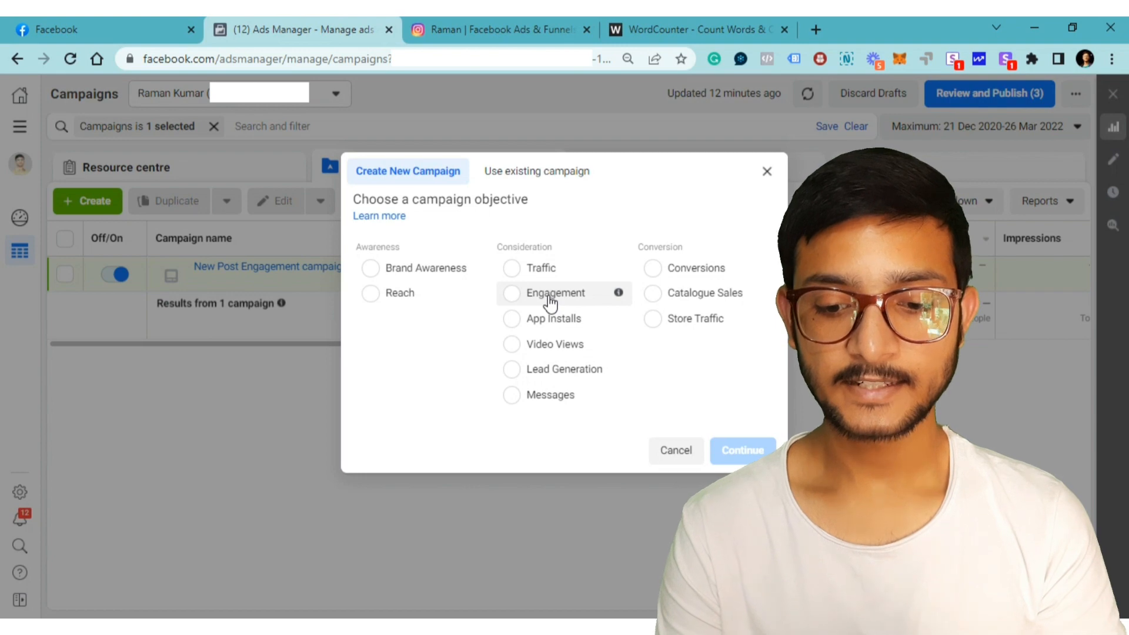
click(550, 301)
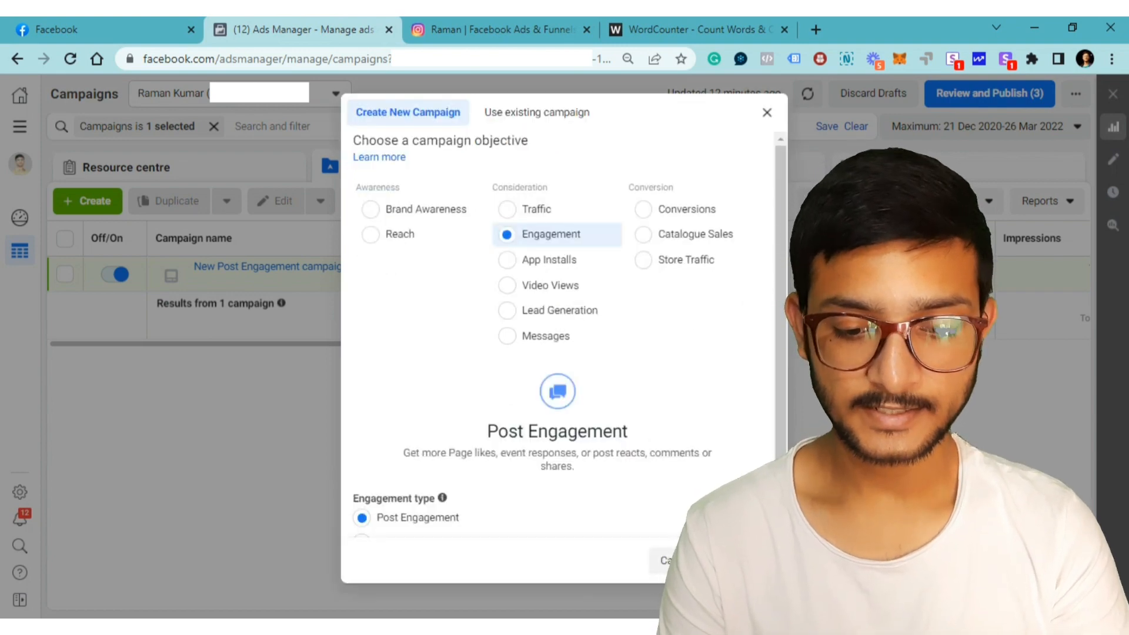
scroll(716, 440, down, 2)
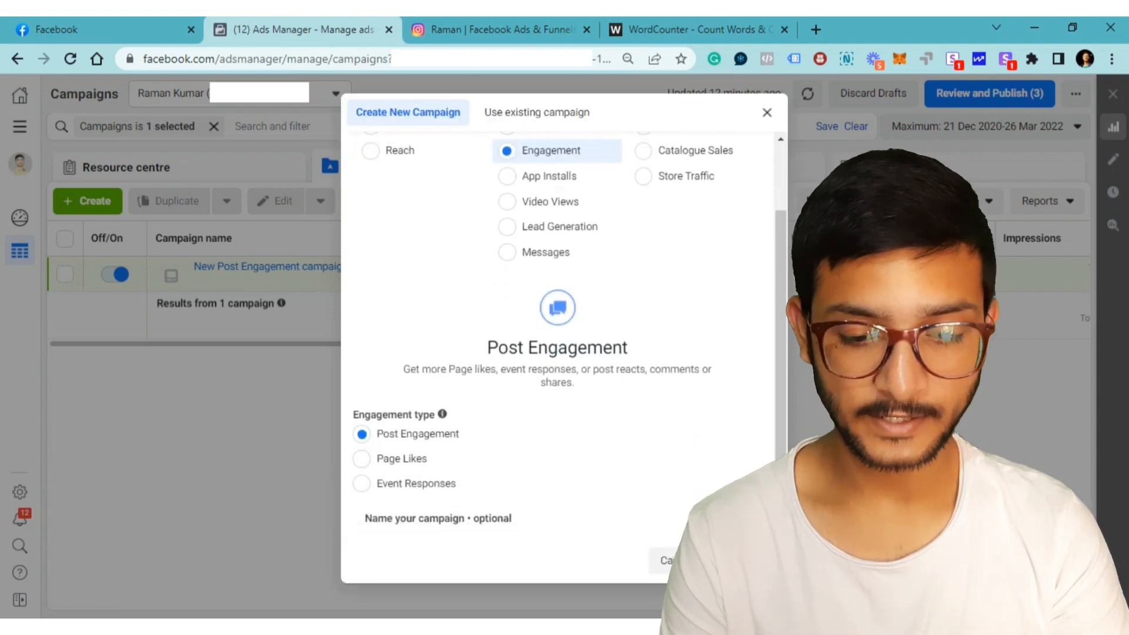
click(767, 113)
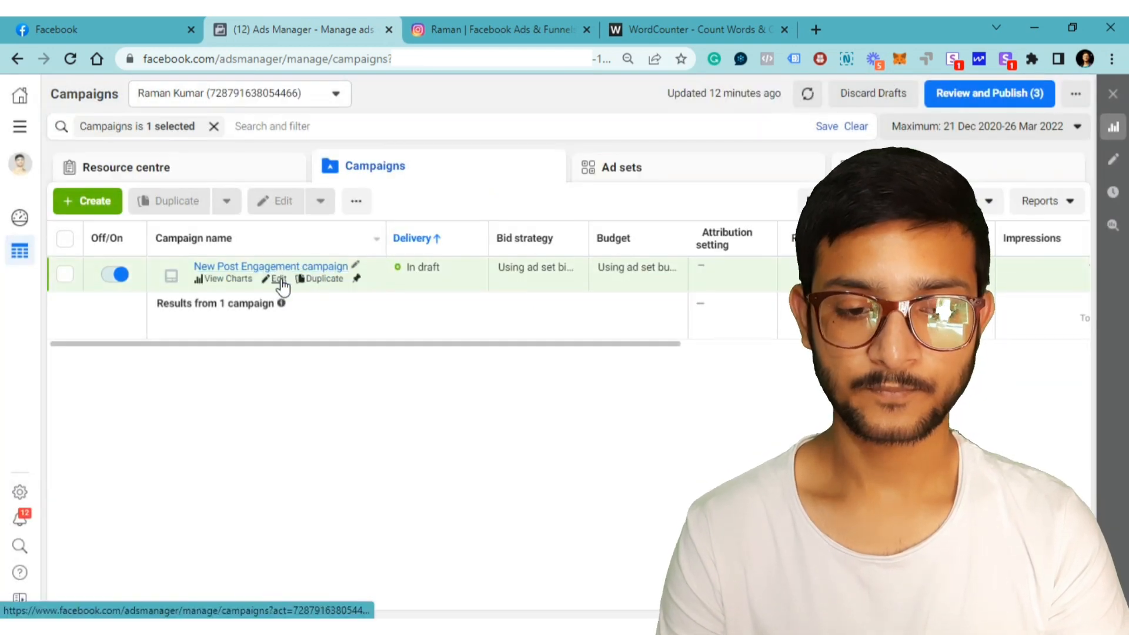
Step: Open the New Post Engagement campaign draft, review its campaign-level settings, and proceed to its ad set
click(258, 266)
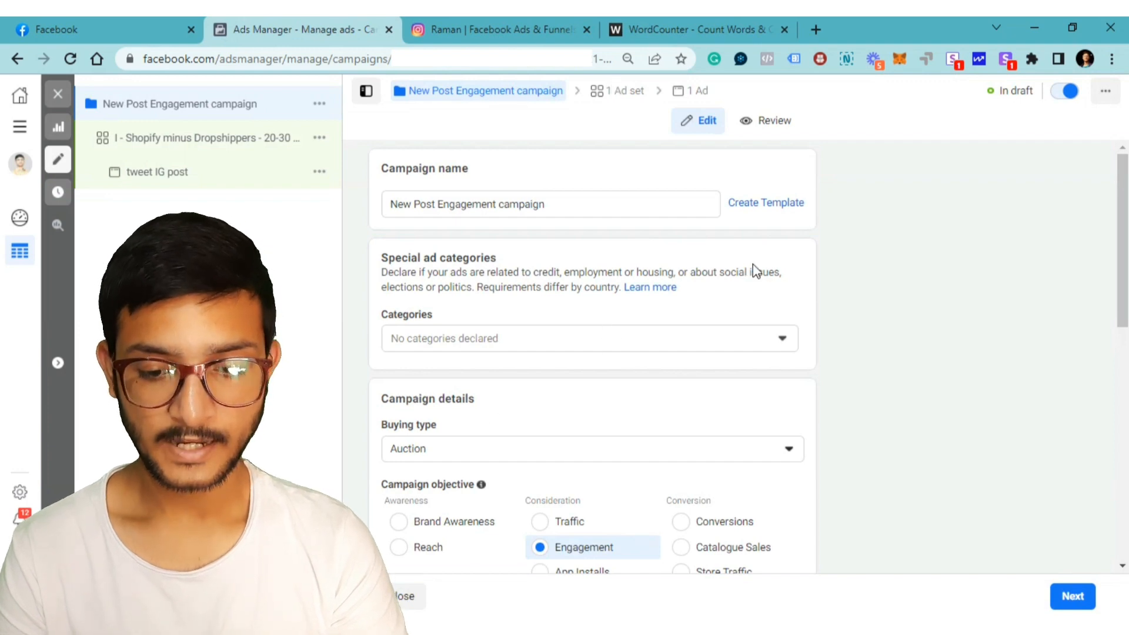
scroll(750, 270, down, 4)
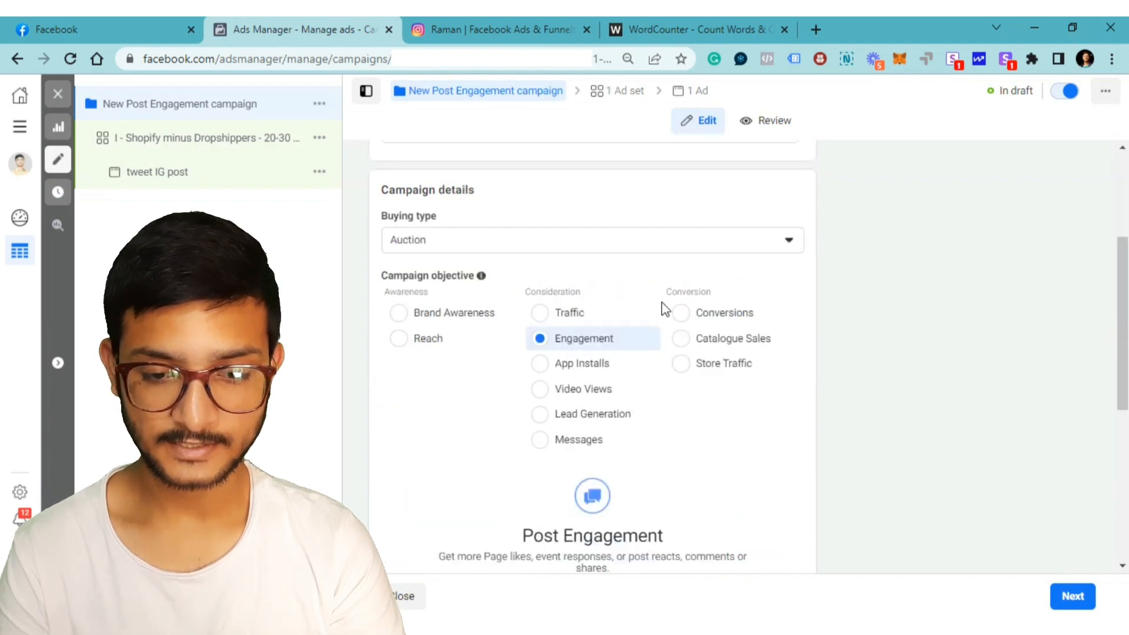
scroll(663, 307, down, 3)
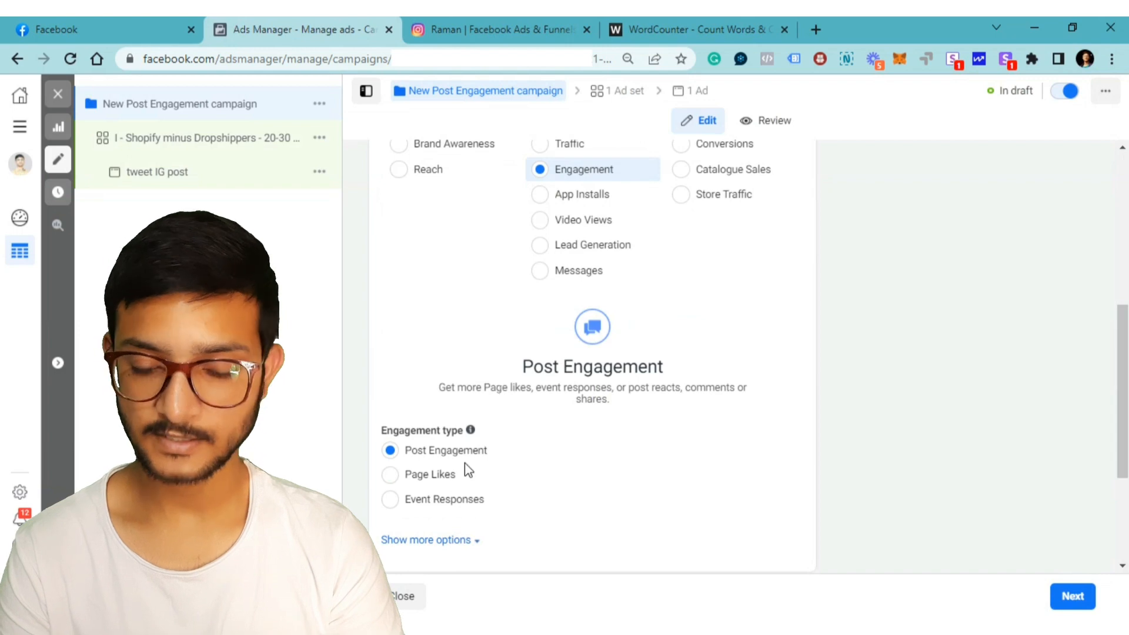
scroll(911, 436, down, 3)
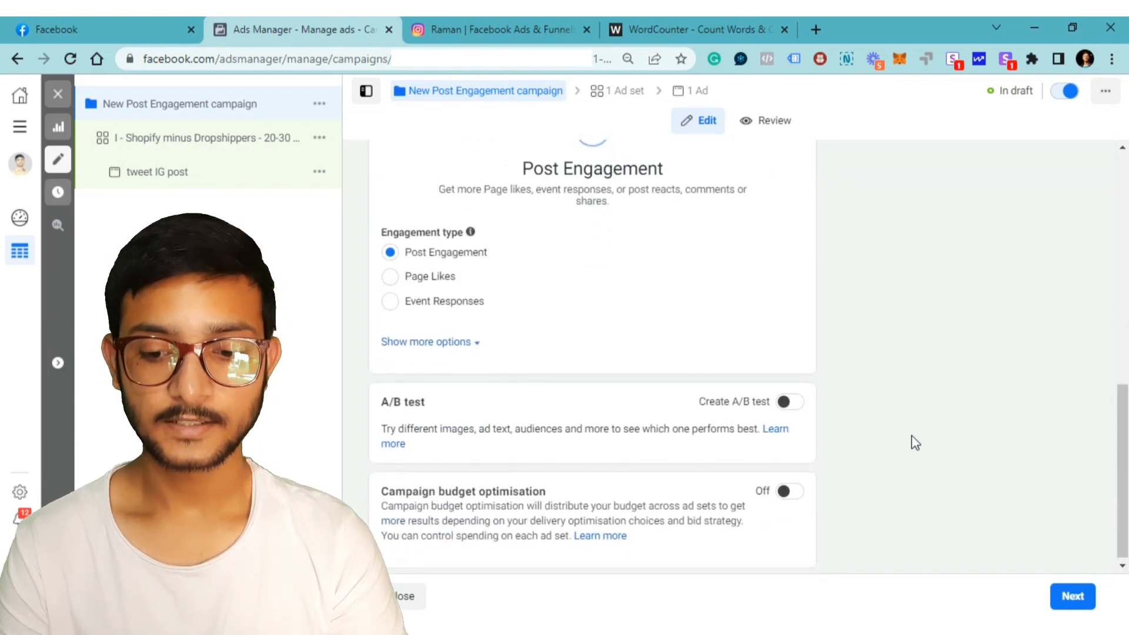
click(1065, 593)
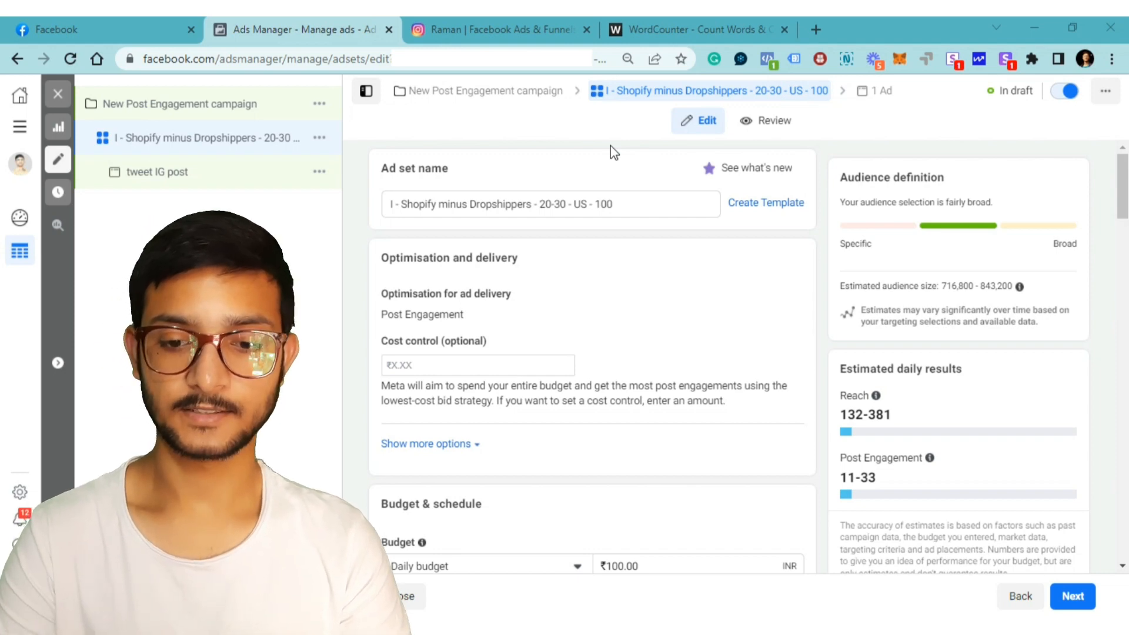
Step: Examine the ad set's optimisation and delivery settings with the additional options expanded, plus its budget, schedule and estimated daily results
scroll(613, 152, down, 1)
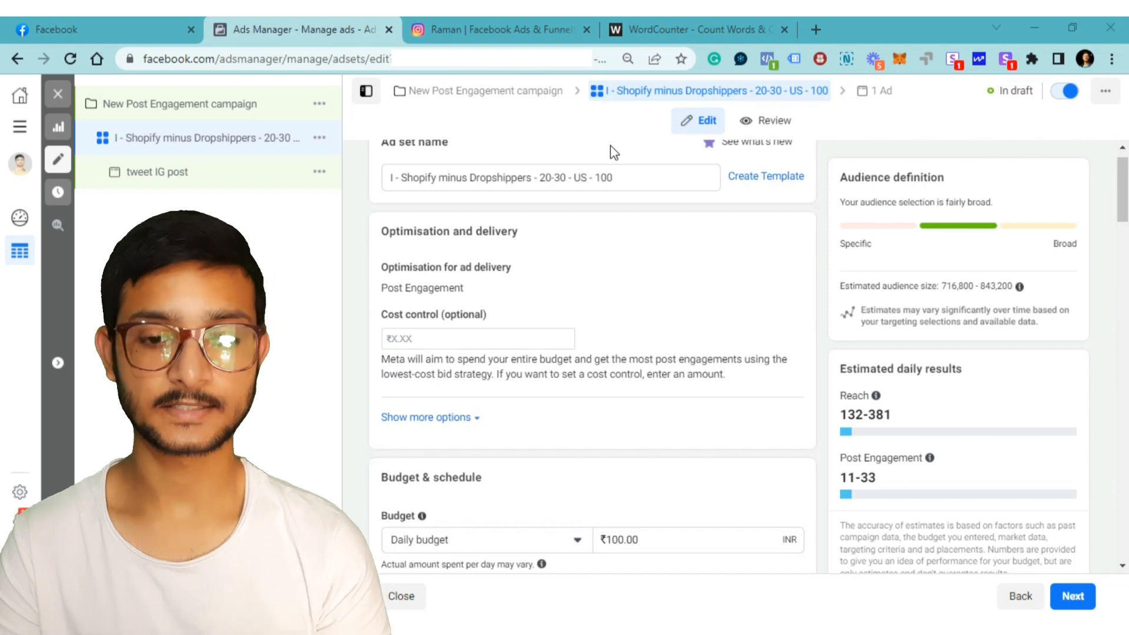
scroll(613, 153, down, 2)
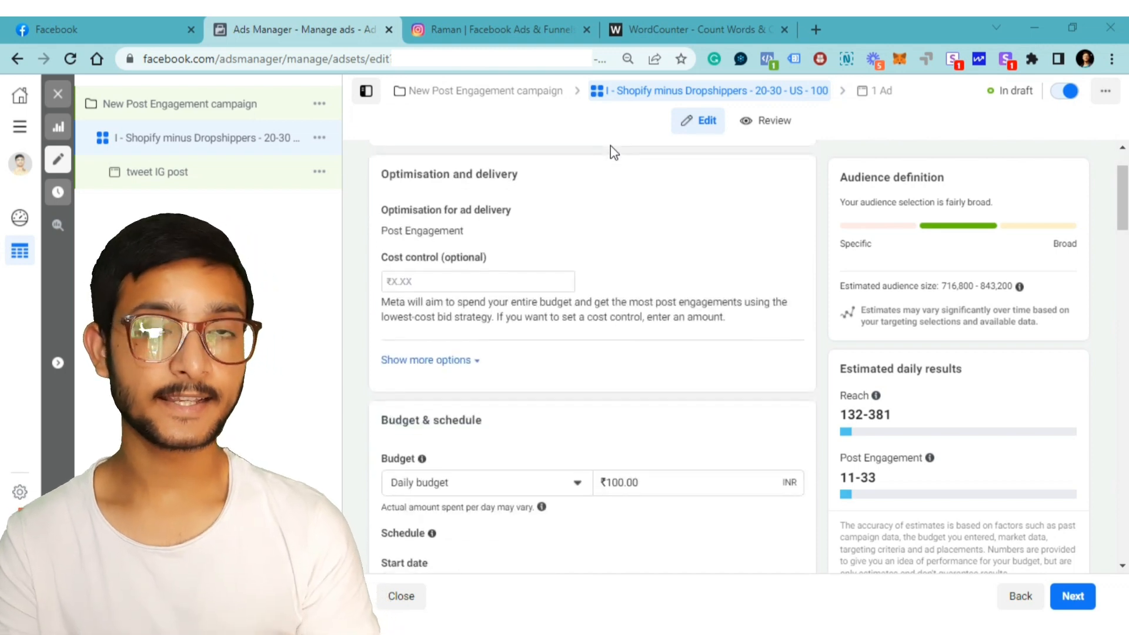
scroll(639, 181, up, 3)
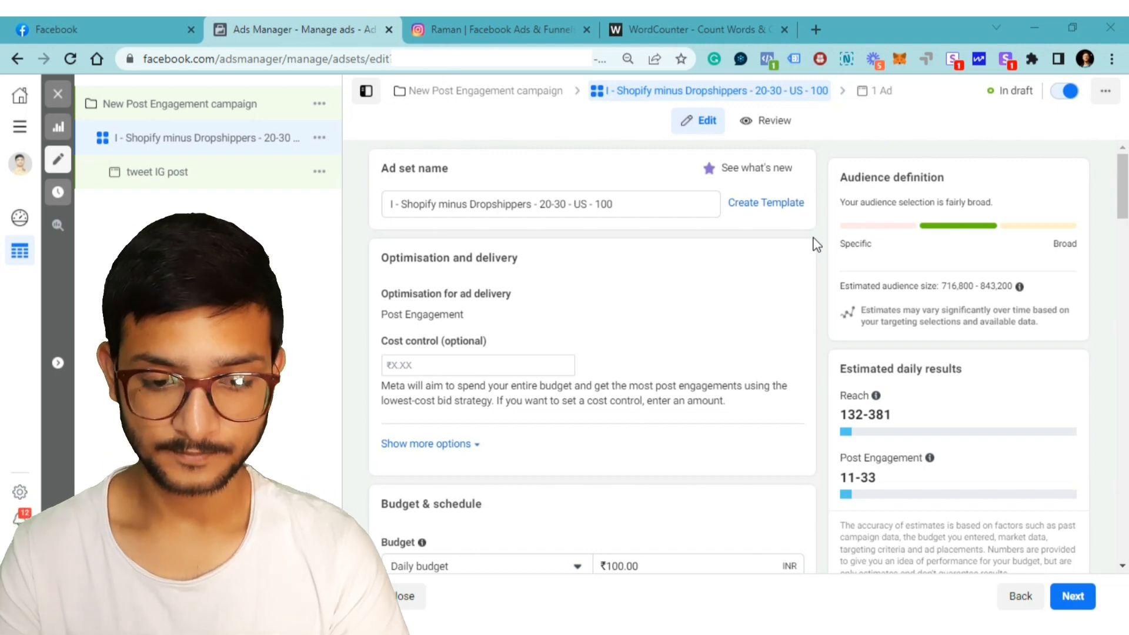
scroll(817, 244, down, 2)
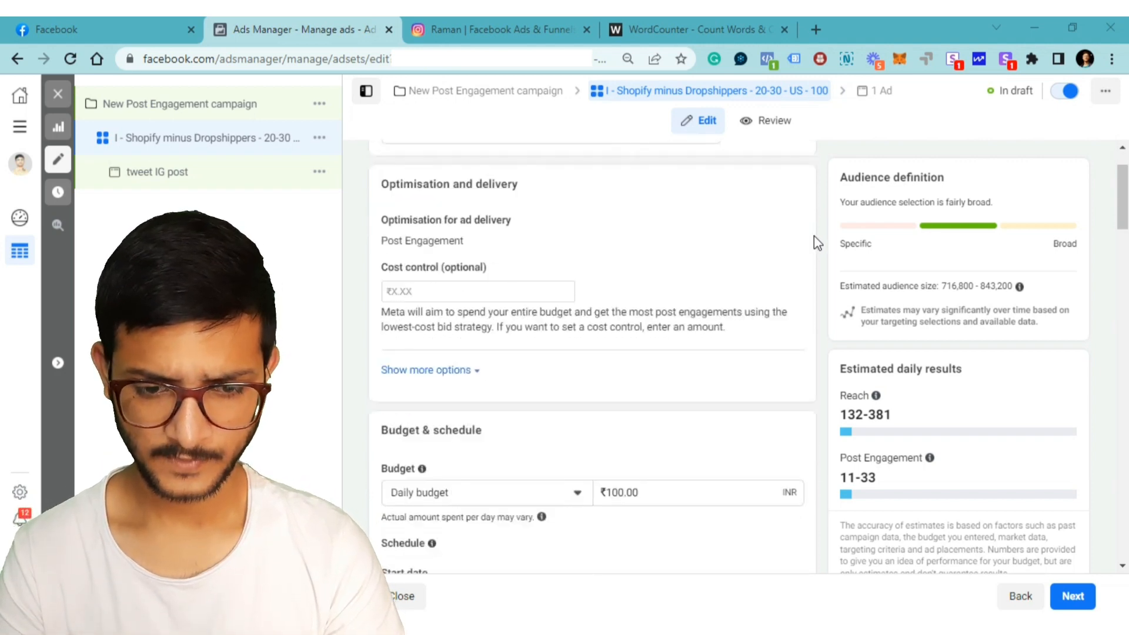
scroll(813, 235, down, 1)
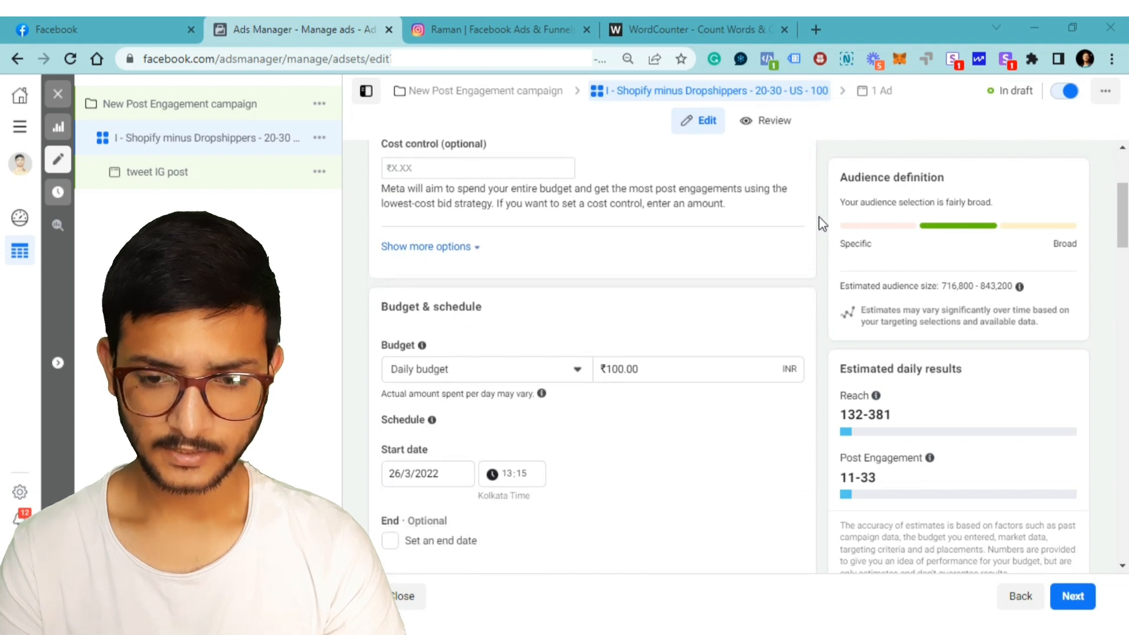
scroll(791, 213, up, 2)
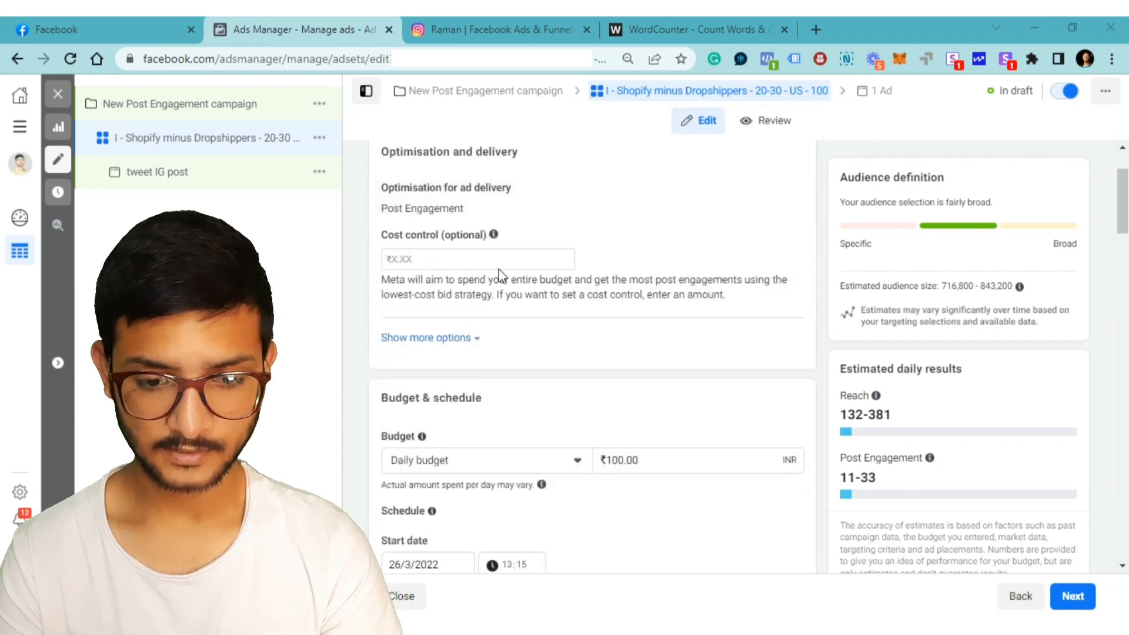
click(470, 341)
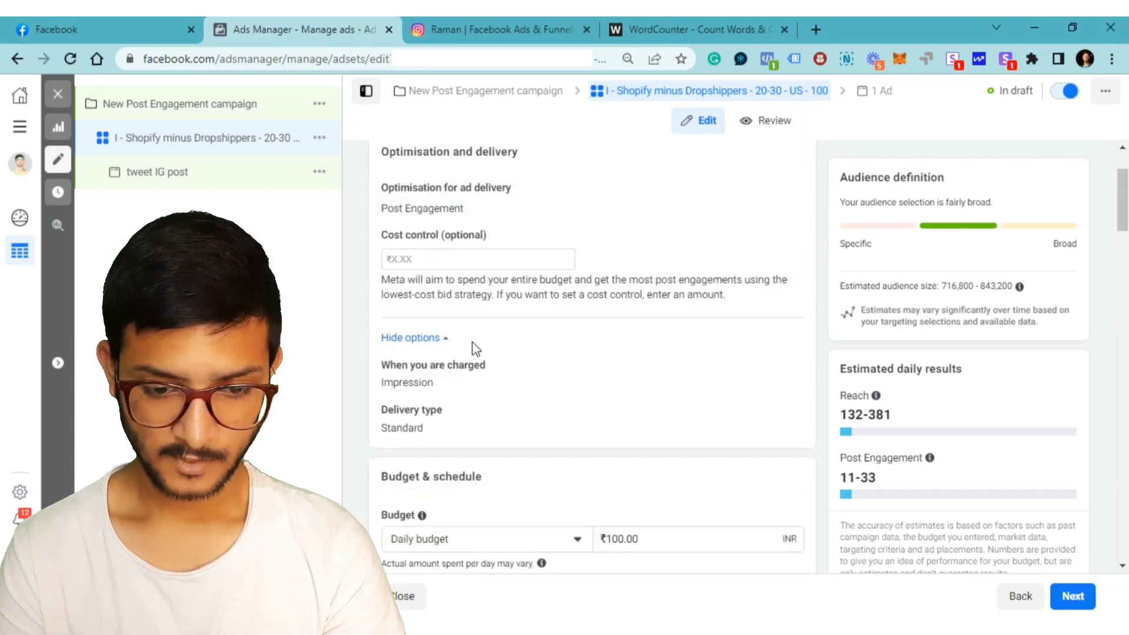
scroll(676, 353, down, 5)
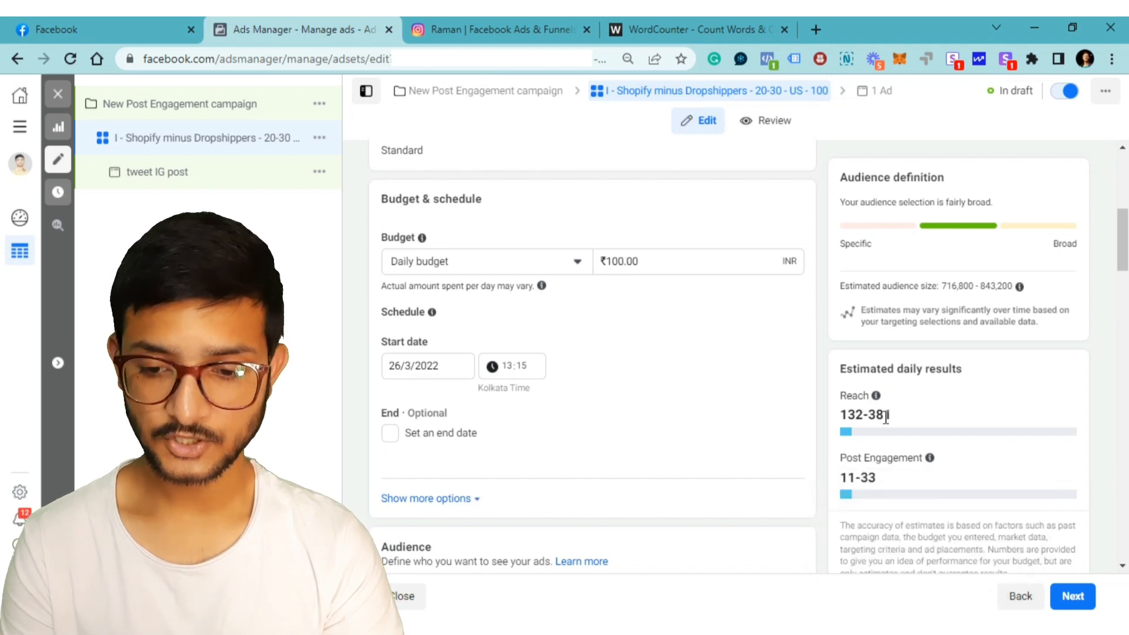
mouse_move(871, 399)
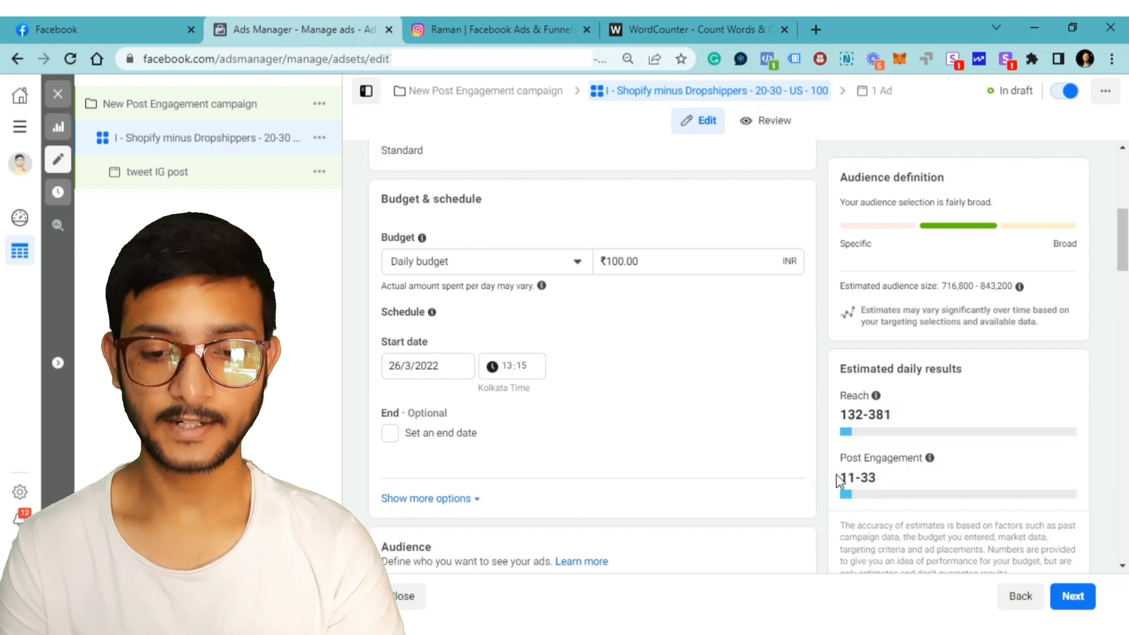
Step: Set the ad set's daily budget to ₹500
click(623, 261)
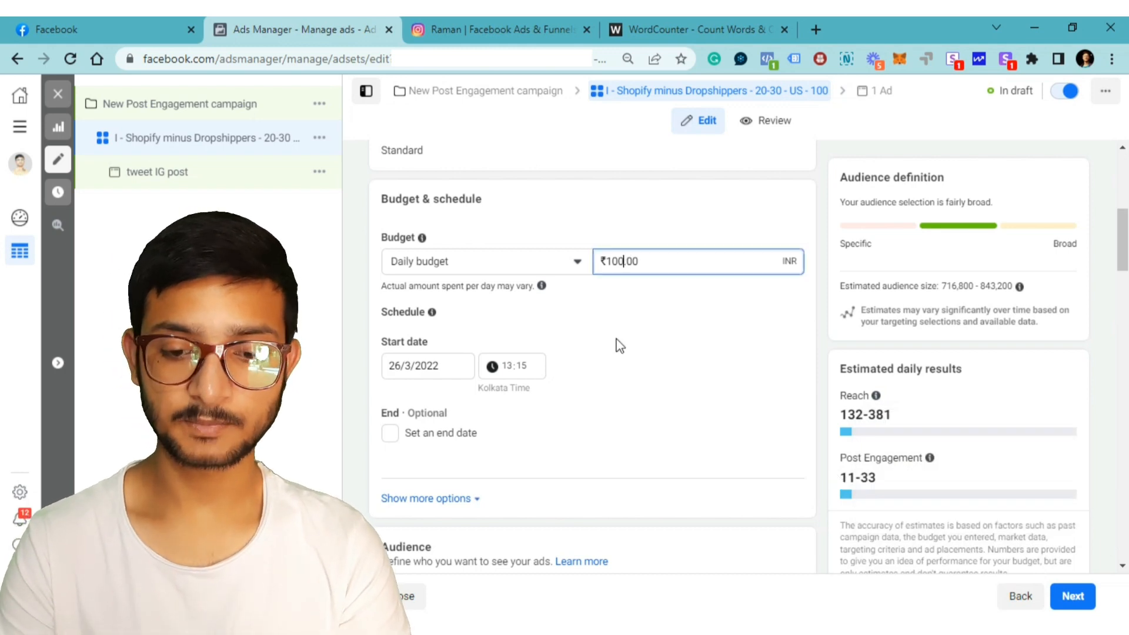
key(Left)
key(Left)
key(BackSpace)
text(5)
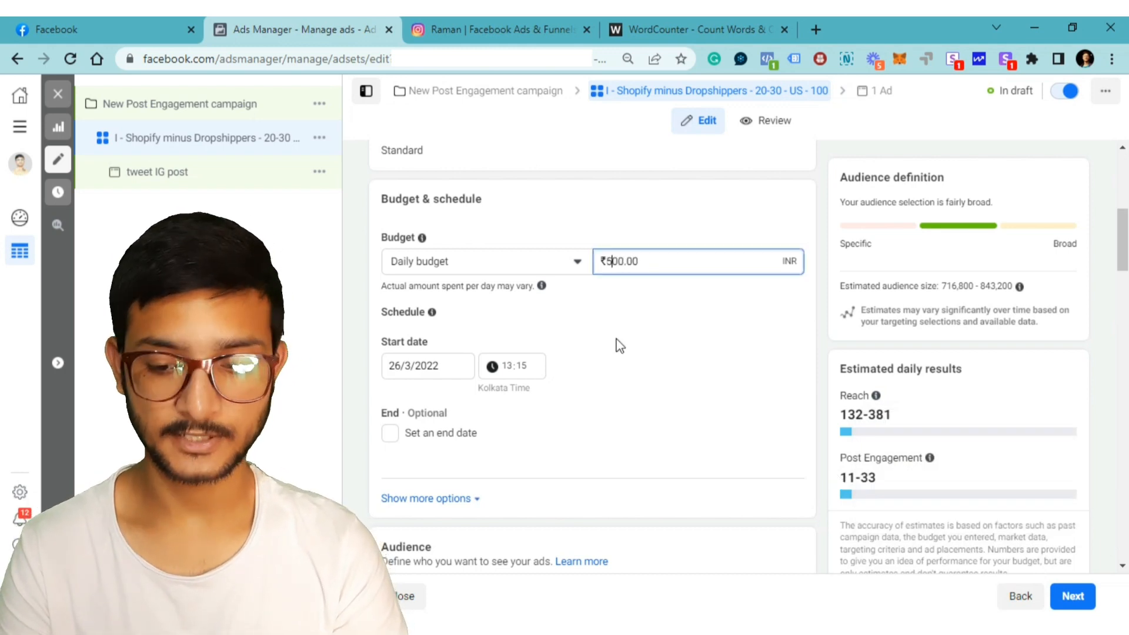
click(792, 308)
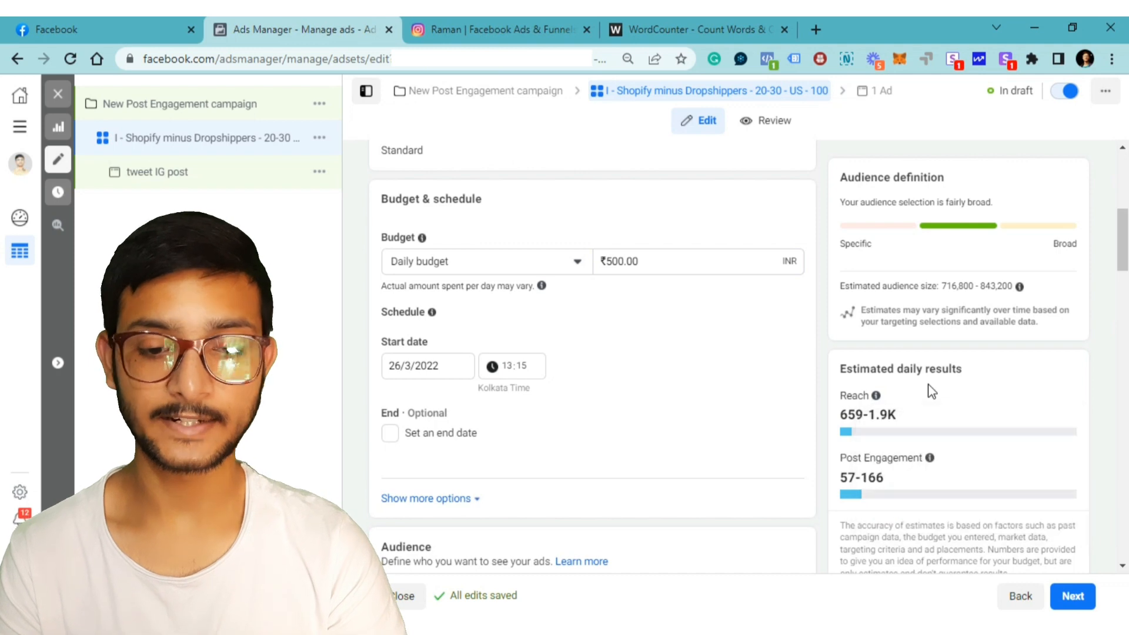
Step: Review the ad set's schedule, custom audiences, location, age and gender settings, and open its detailed targeting for editing
scroll(808, 369, down, 5)
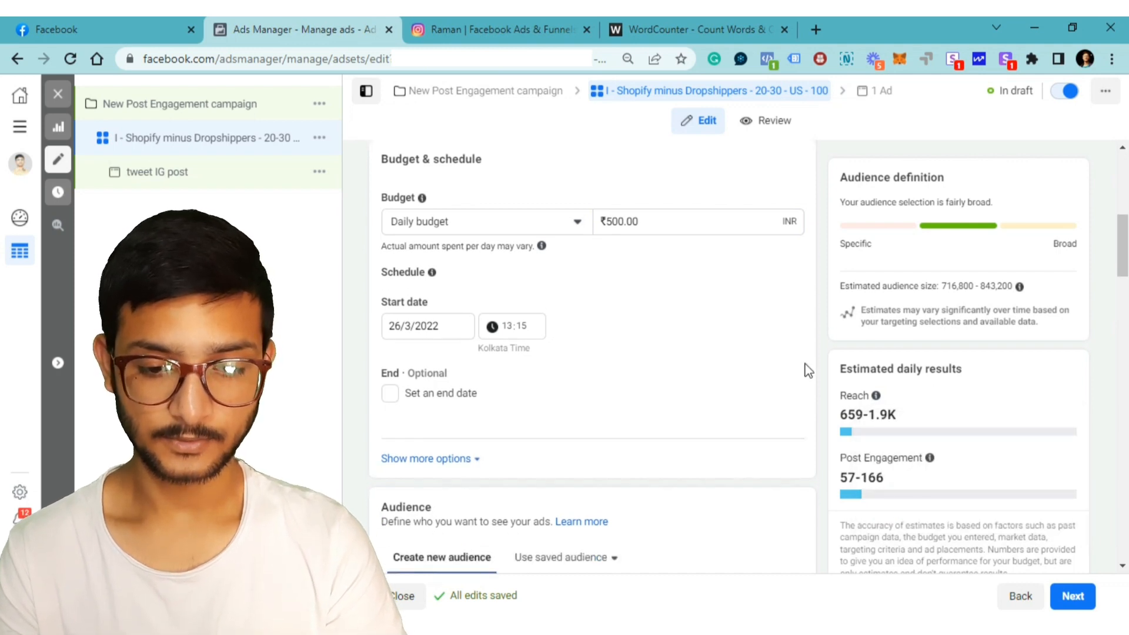
scroll(807, 370, down, 2)
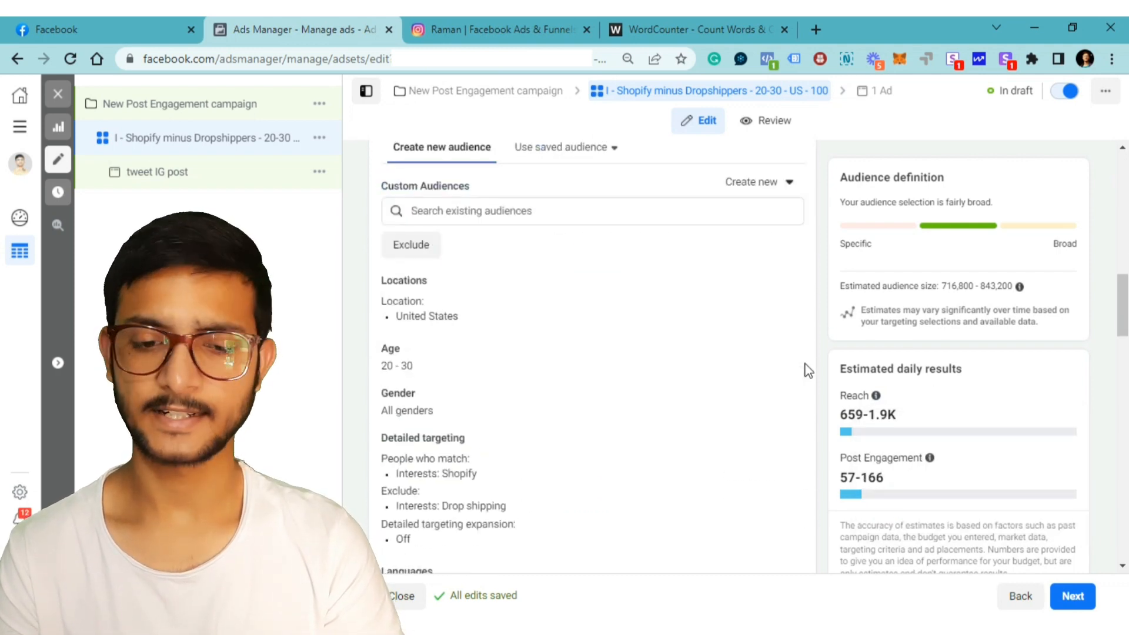
scroll(806, 371, up, 2)
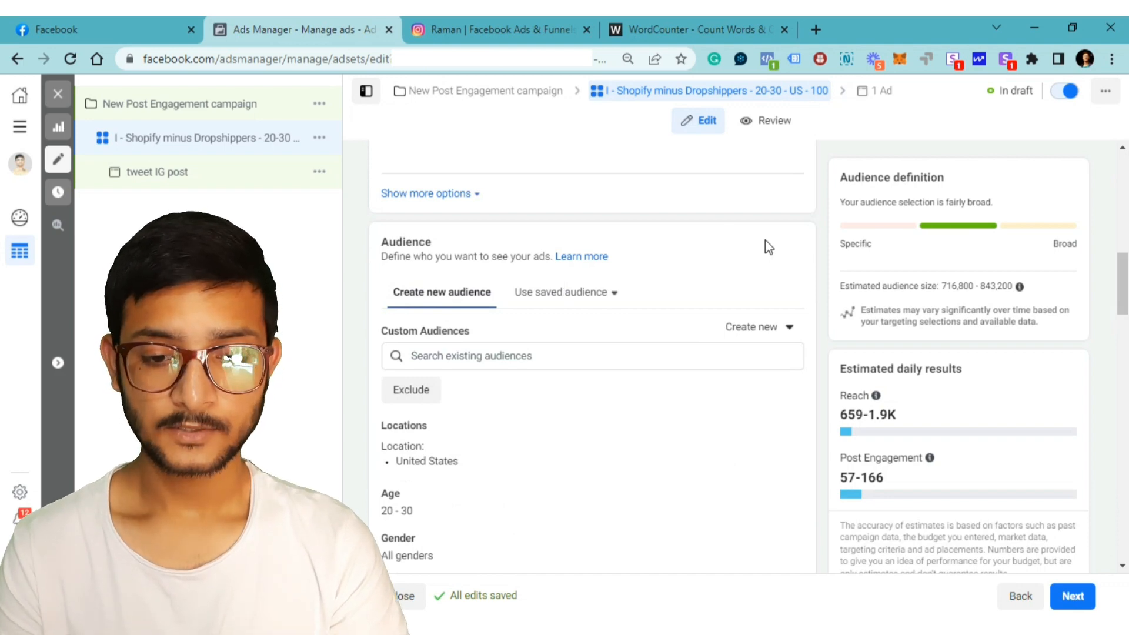
scroll(765, 240, down, 1)
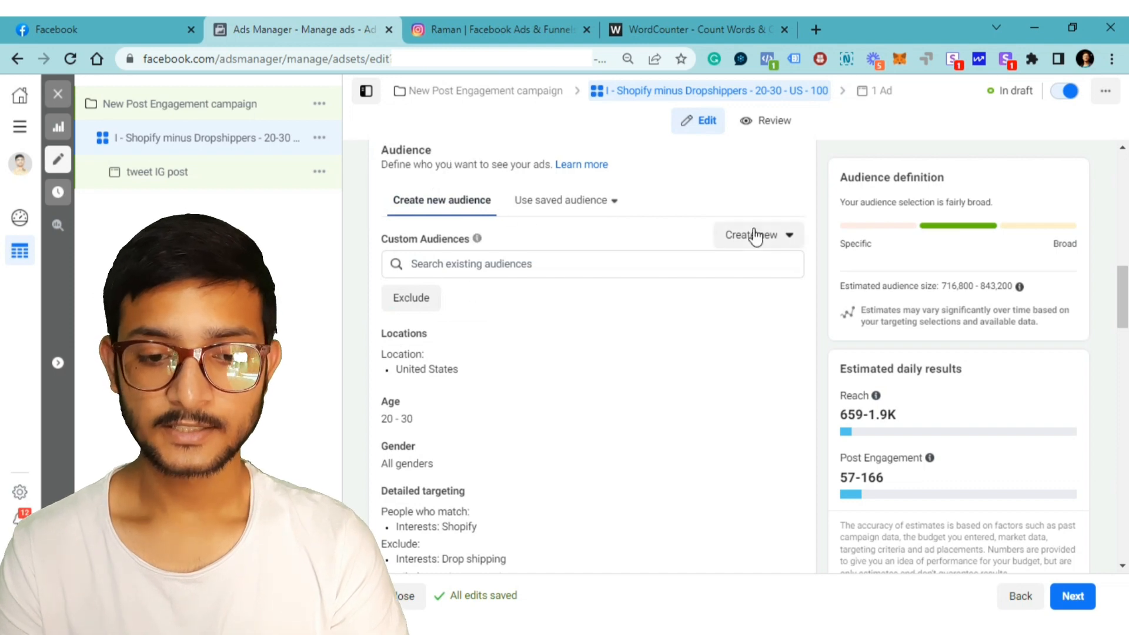
scroll(756, 235, down, 2)
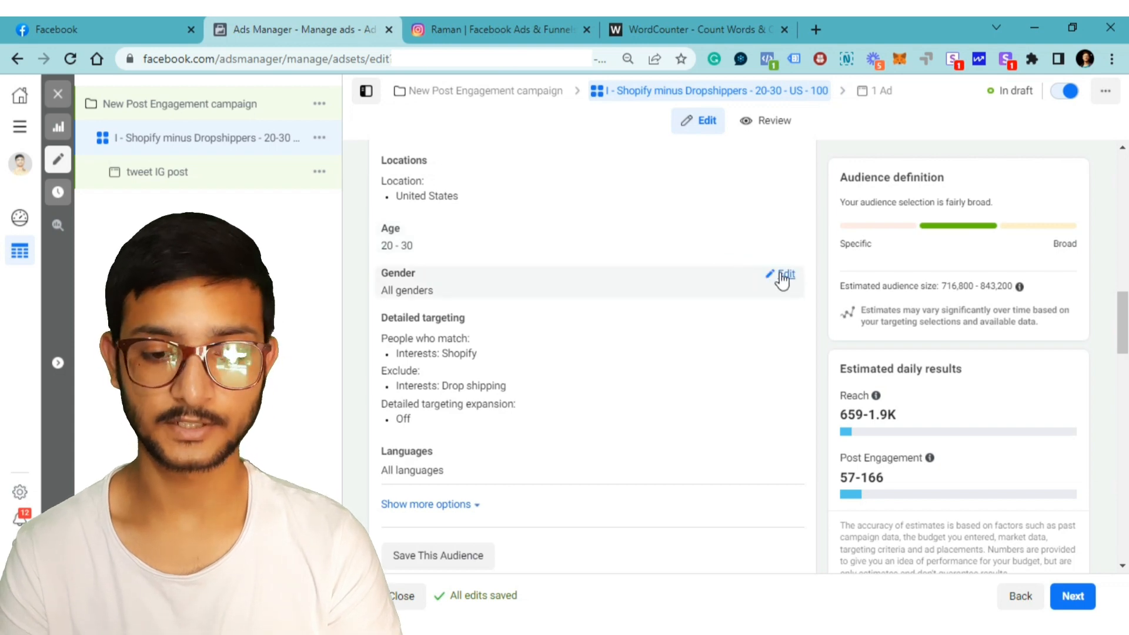
scroll(782, 281, down, 2)
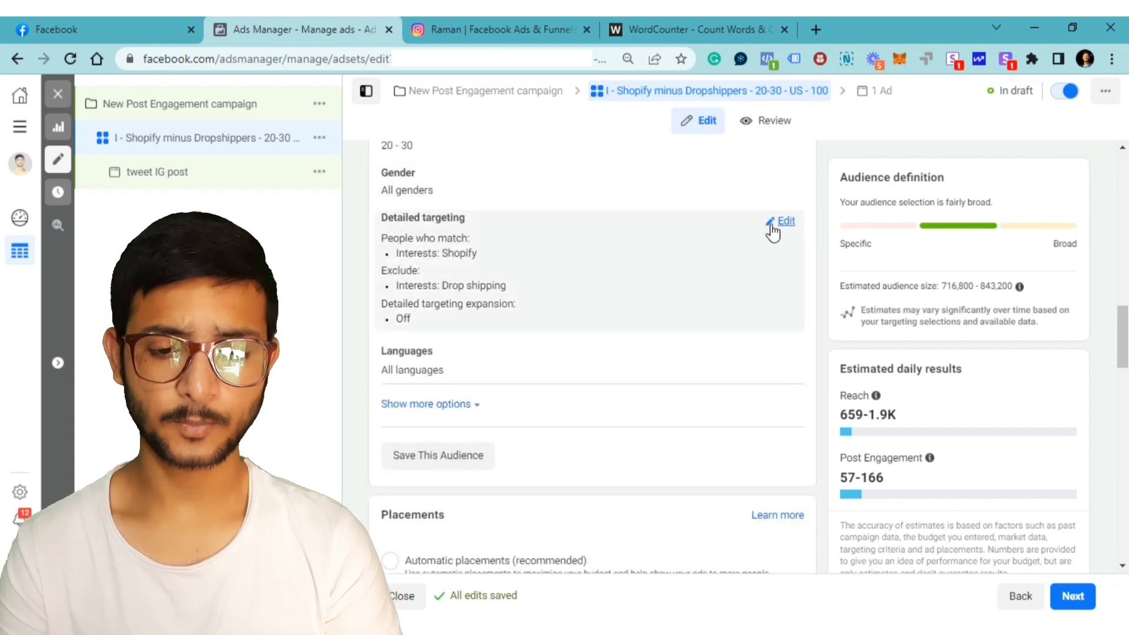
click(771, 226)
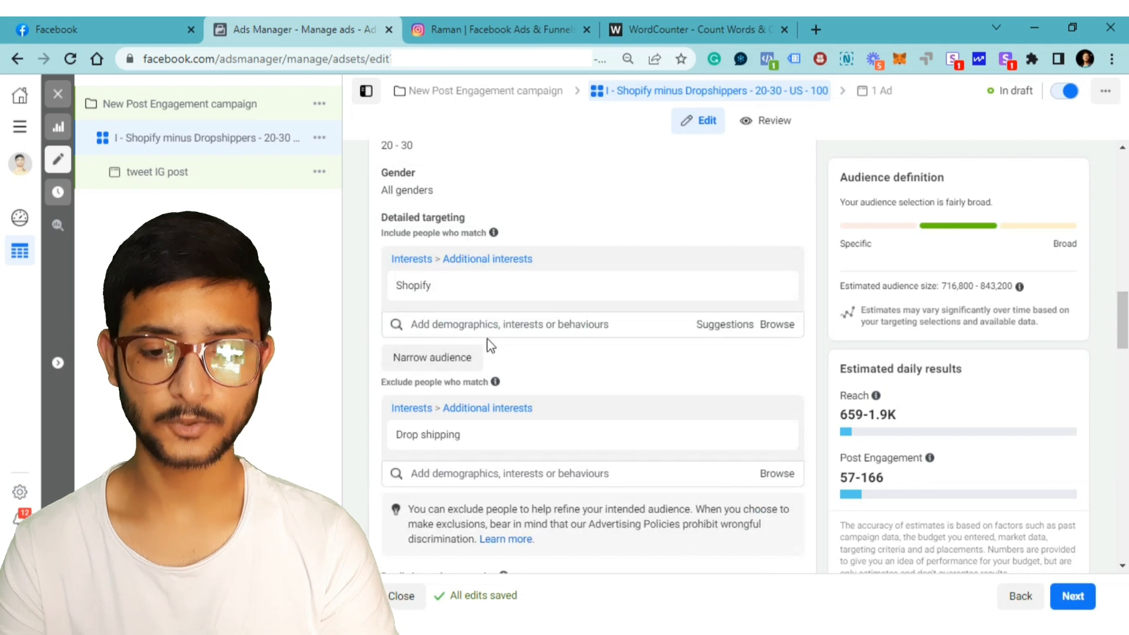
Step: Search the included detailed targeting for "dentist", look at the suggested interests, and clear the search
click(525, 324)
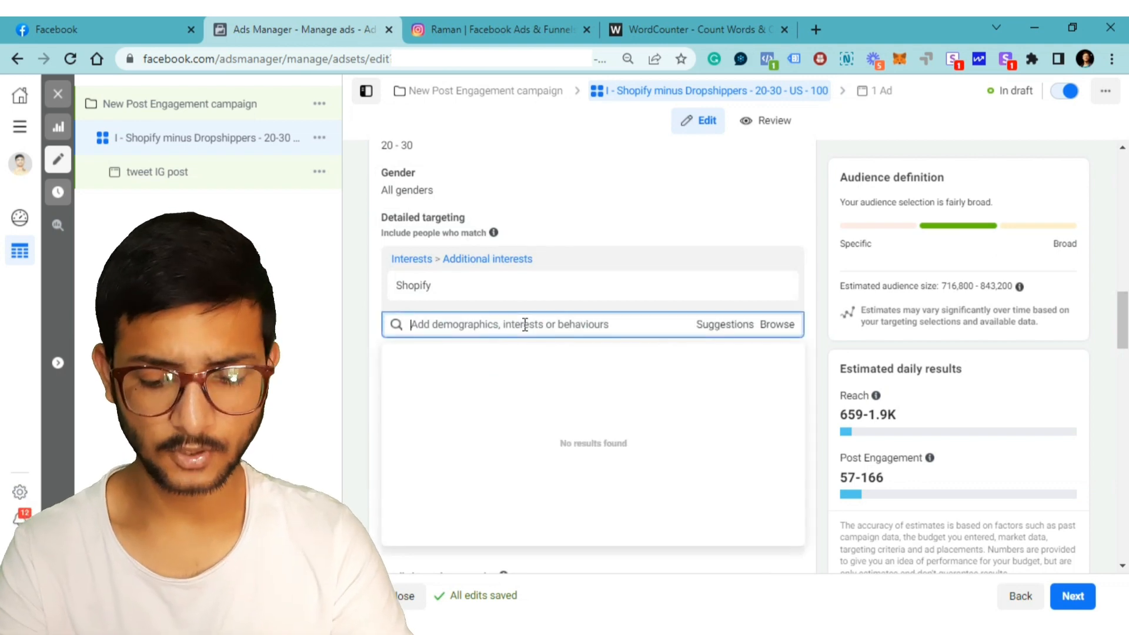
text(dentisst)
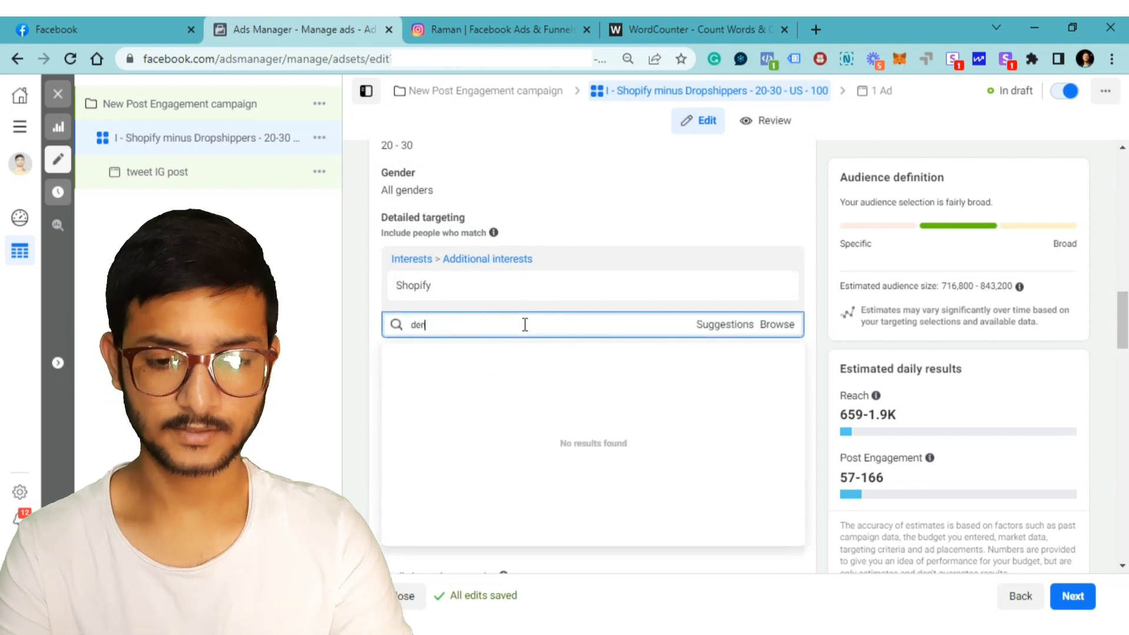
key(BackSpace)
key(BackSpace)
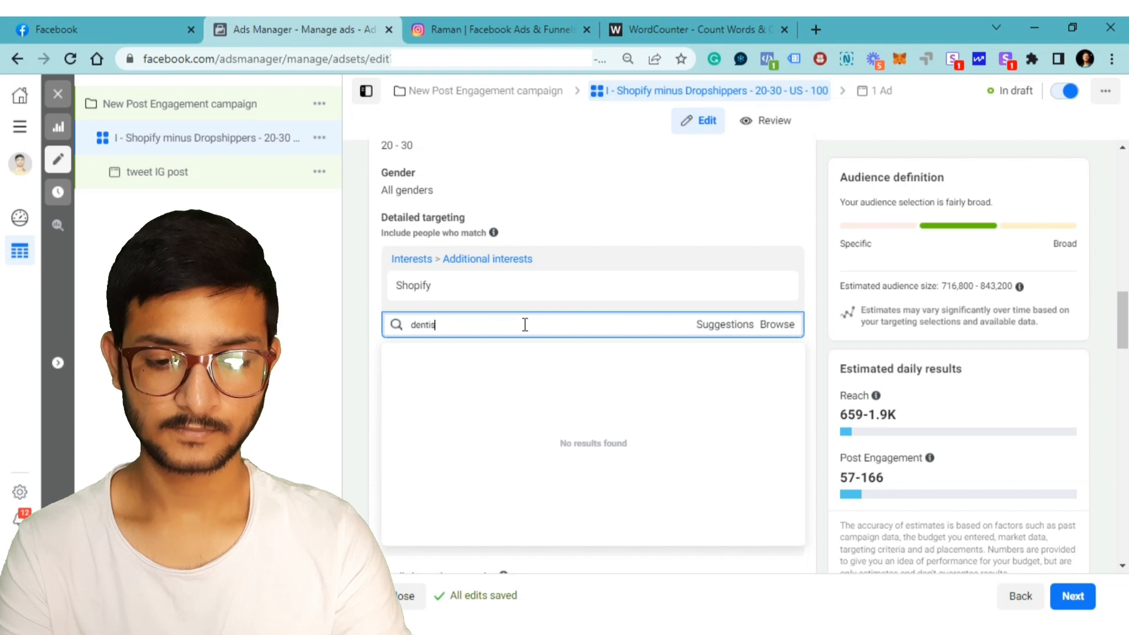
text(t)
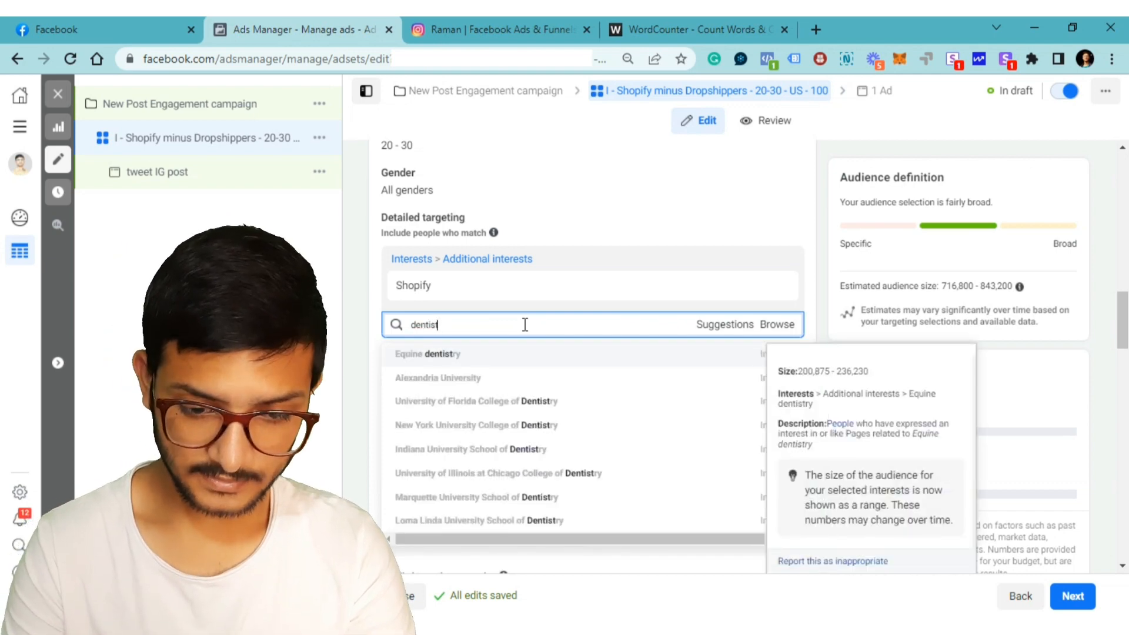
key(Down)
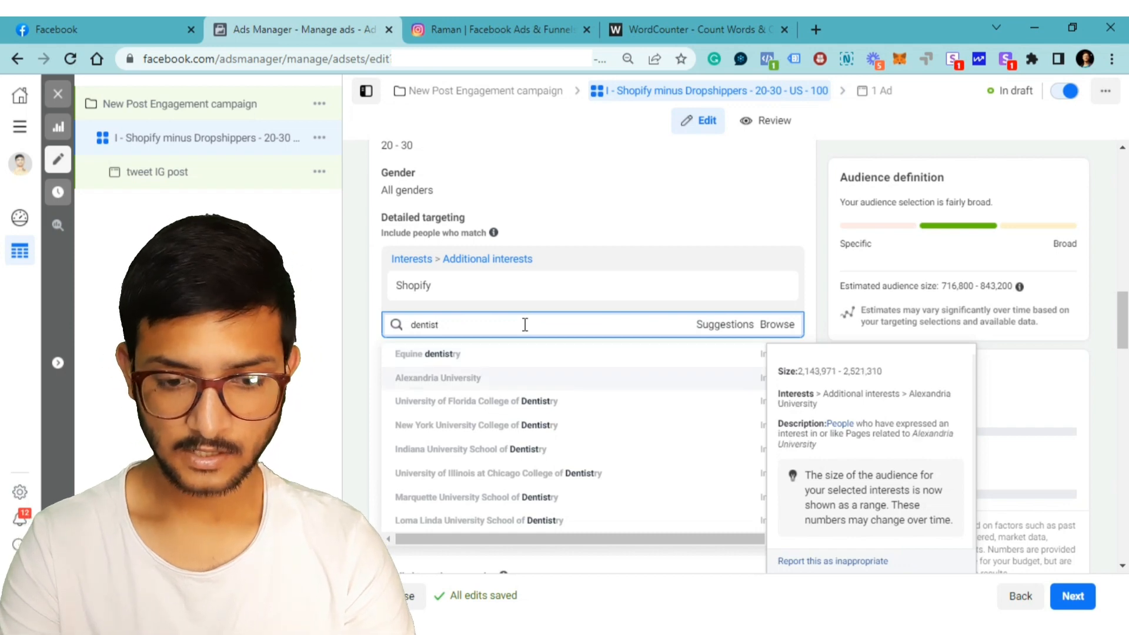
key(ctrl+a)
key(BackSpace)
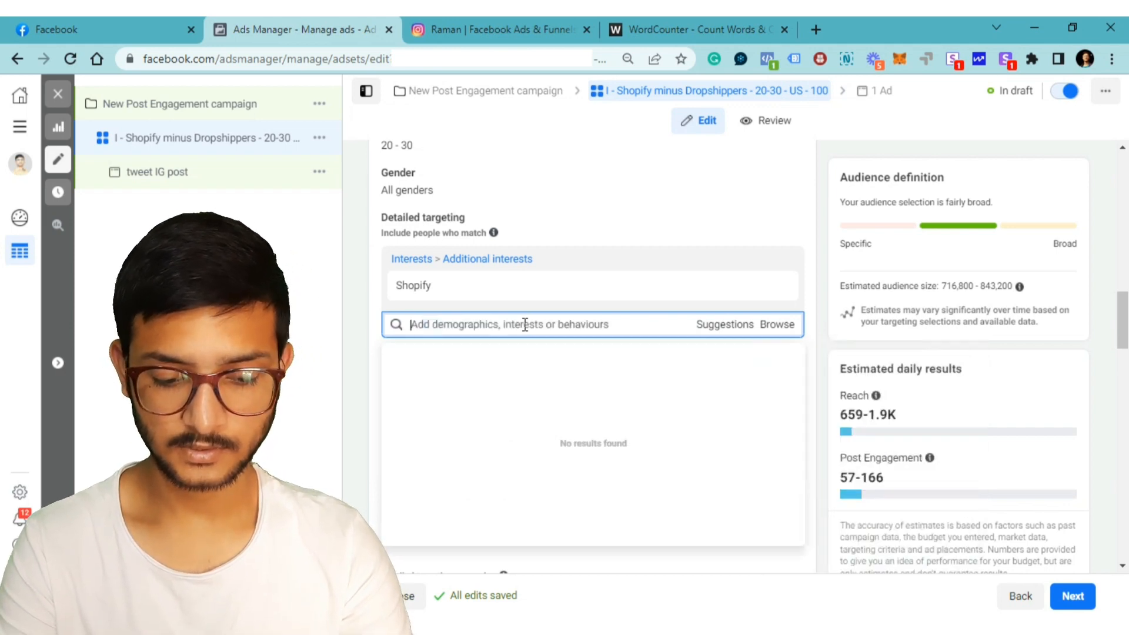
Step: Look up "teeth" among the interests available for inclusion and clear the search
text(tec)
text(th)
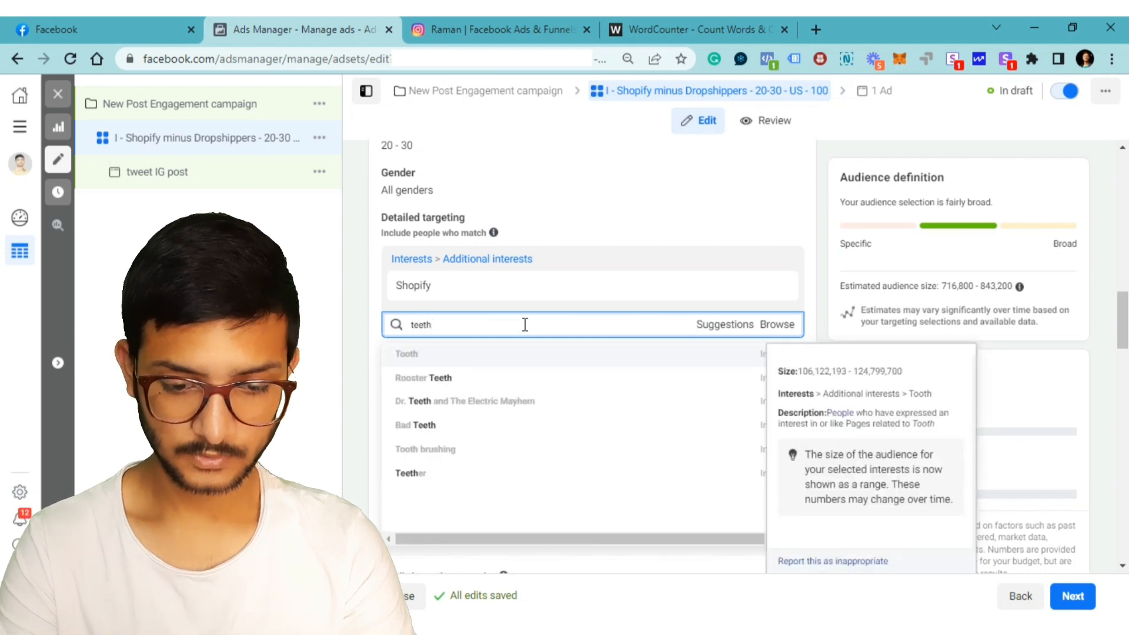
key(BackSpace)
key(BackSpace)
key(BackSpace)
key(BackSpace)
key(BackSpace)
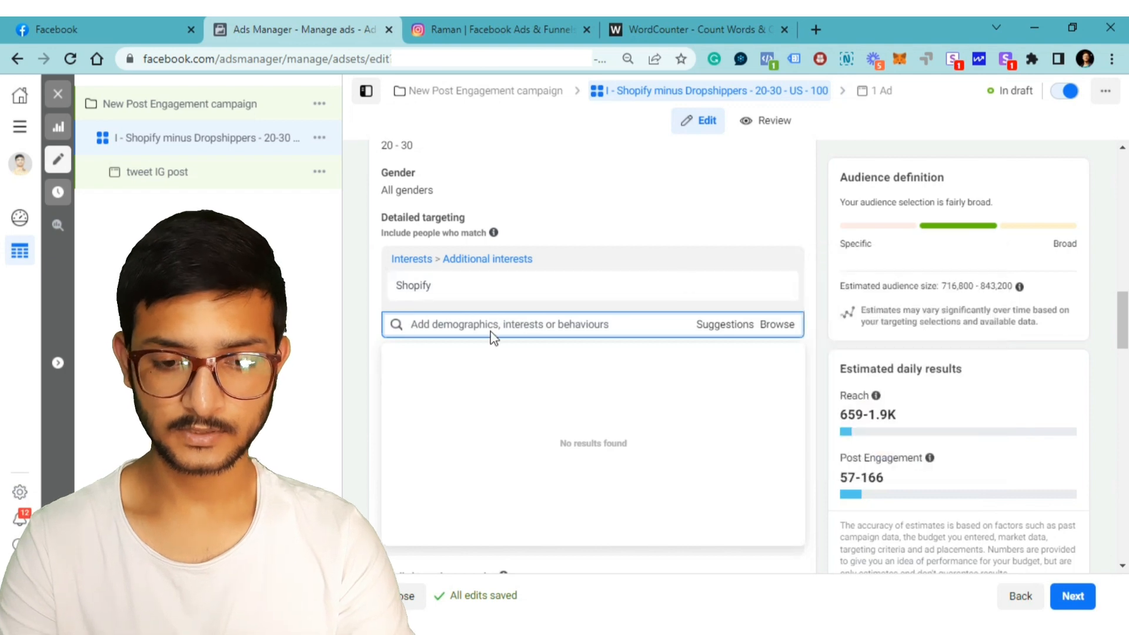
Step: Look up "real es" among the demographics, interests and behaviours for inclusion and clear the search
text(real)
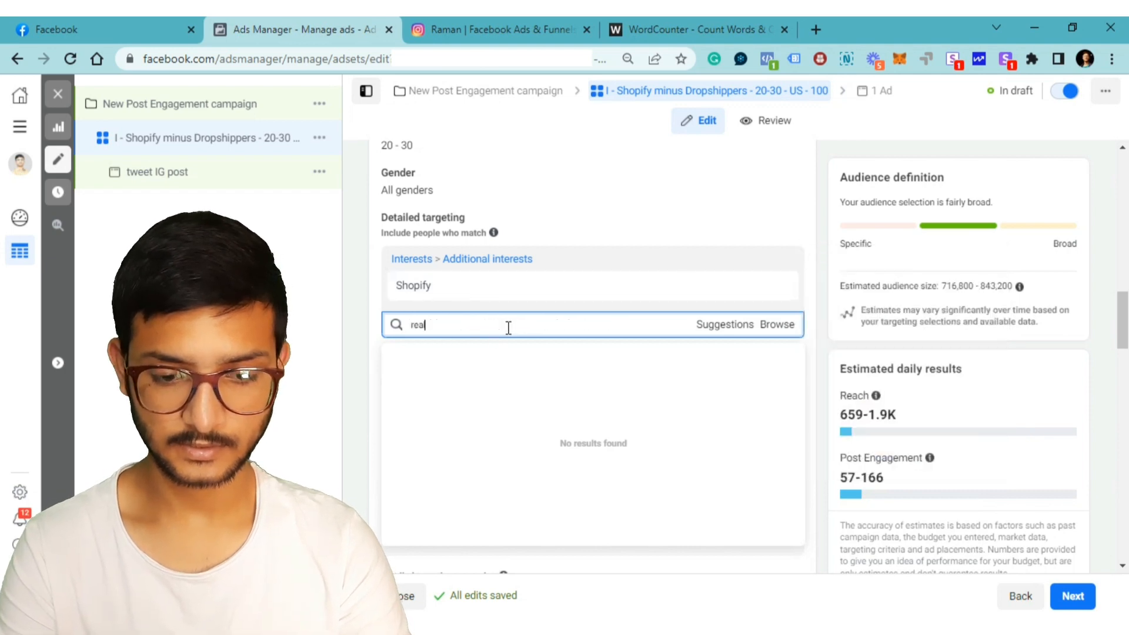
text( es)
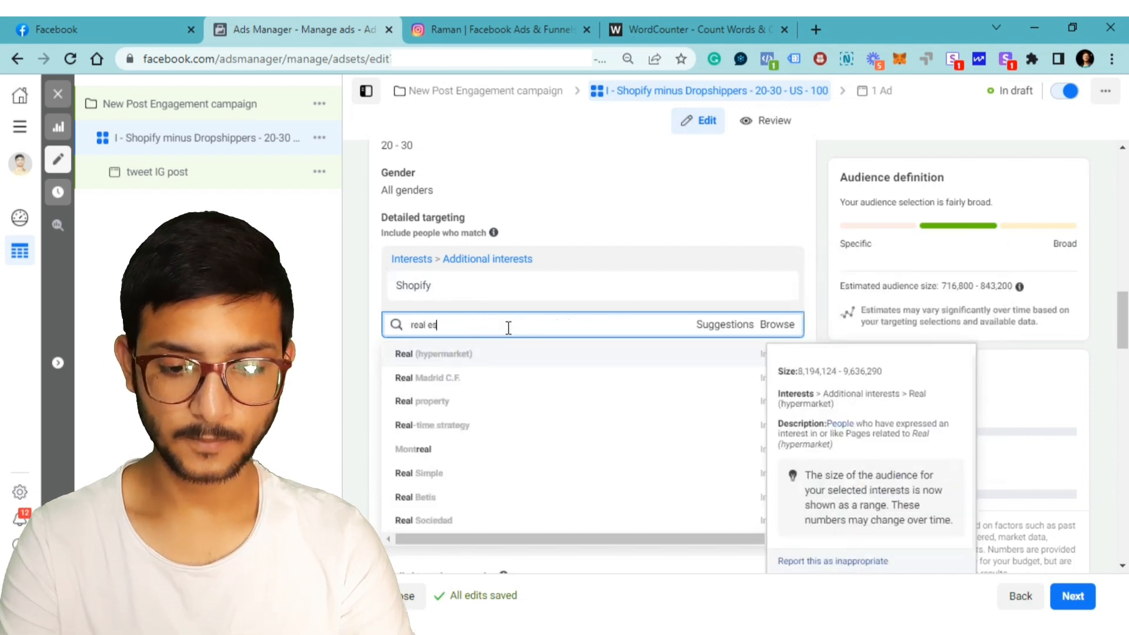
key(BackSpace)
key(BackSpace)
key(BackSpace)
key(BackSpace)
key(BackSpace)
key(BackSpace)
key(BackSpace)
Step: Search the included detailed targeting for "zip" and "zill", clear the search and close the suggestions
text(z)
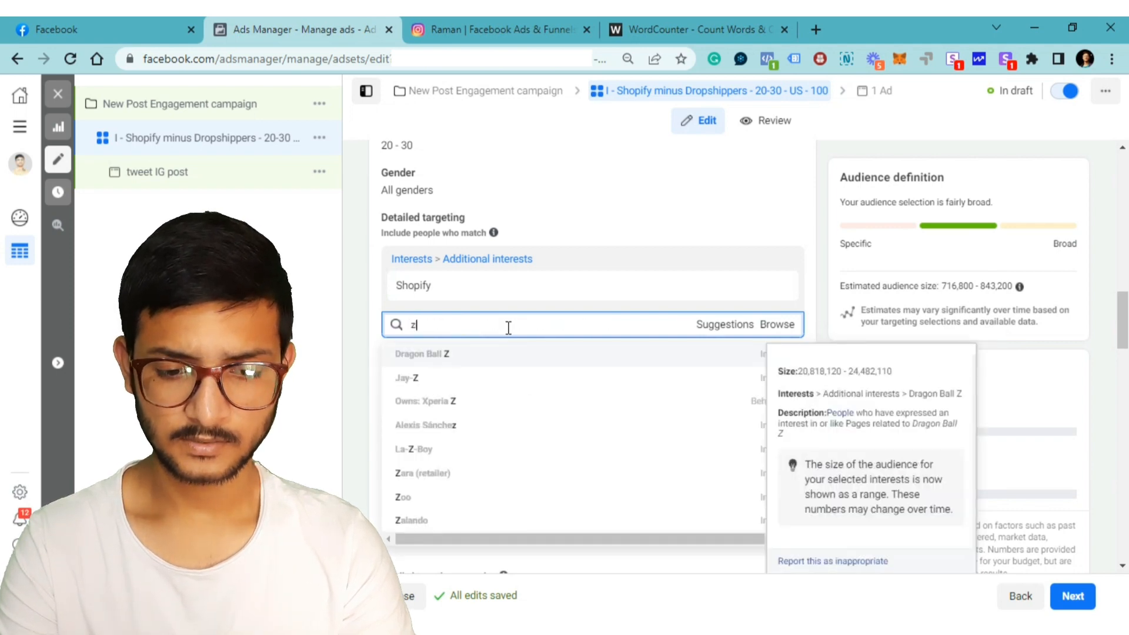
text(ip)
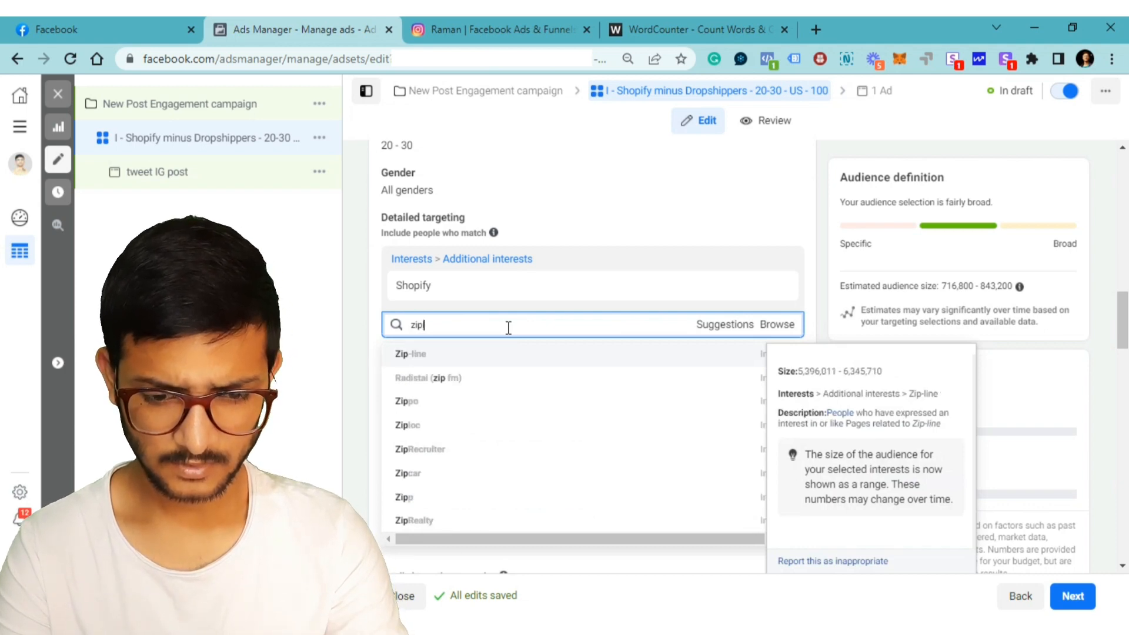
key(BackSpace)
key(BackSpace)
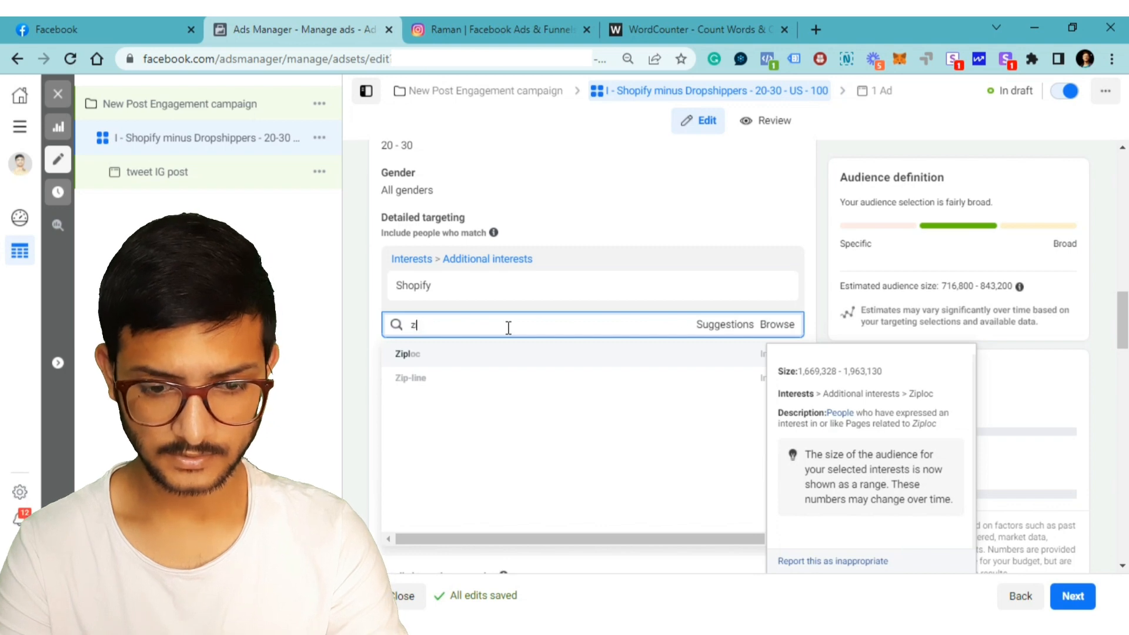
text(ll)
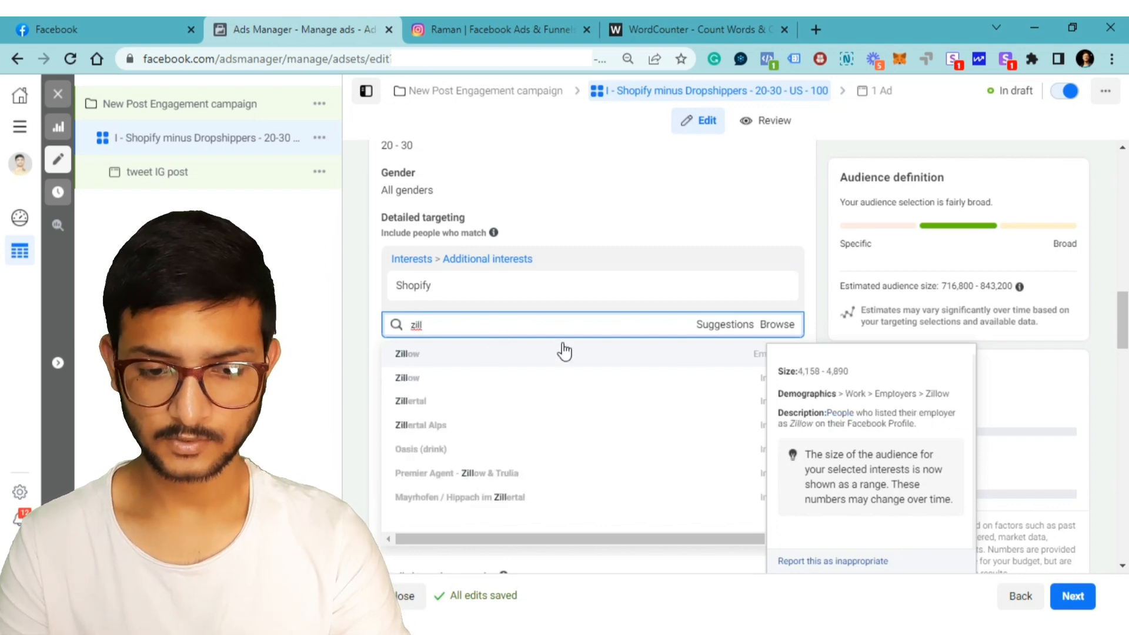
drag(576, 323, 395, 328)
key(BackSpace)
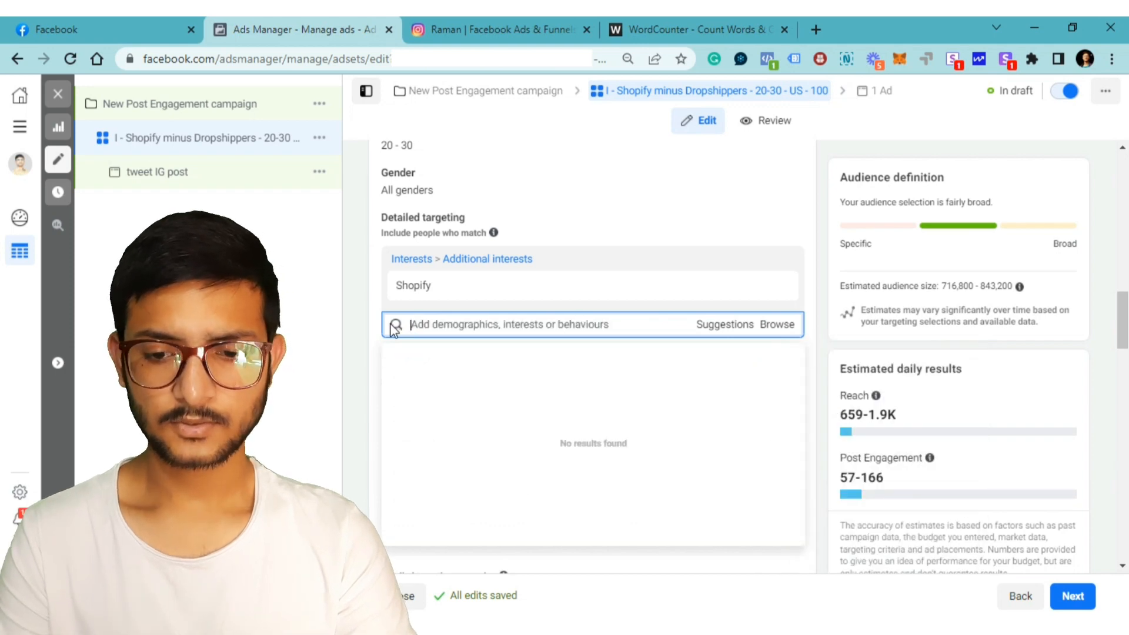
click(818, 257)
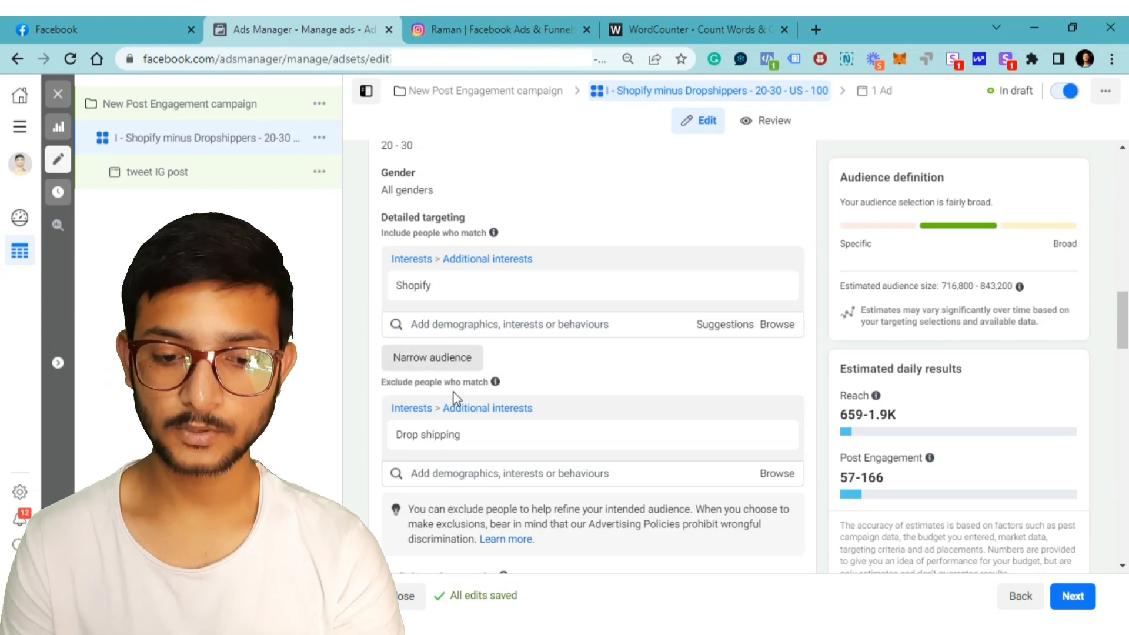
Step: Examine the excluded interests, detailed targeting expansion and language settings, briefly checking the audience's additional options
mouse_move(495, 442)
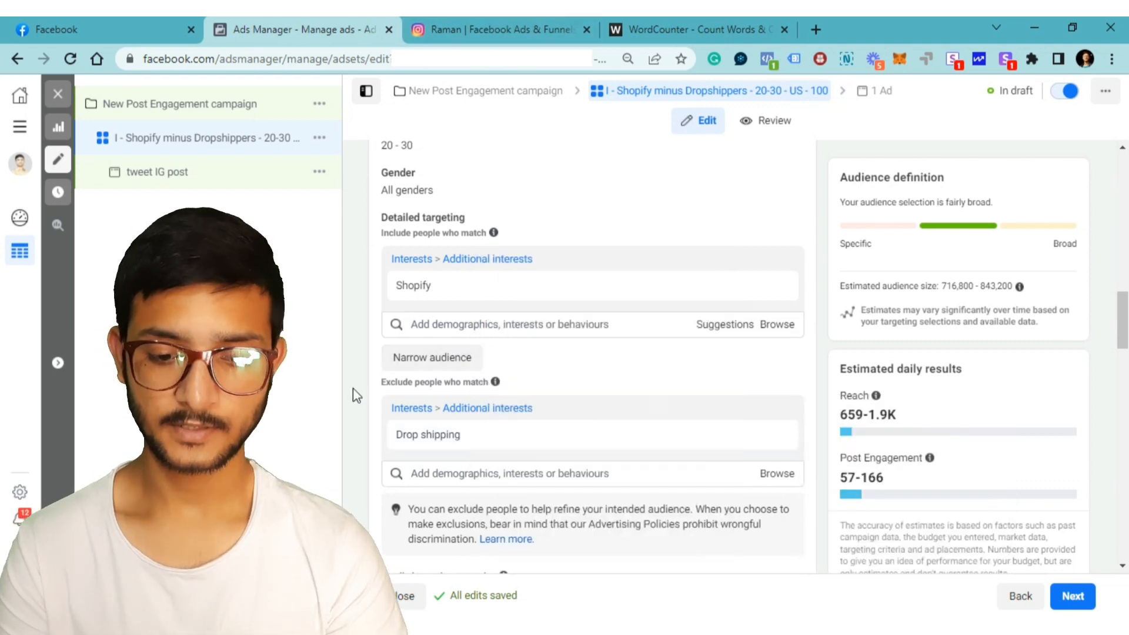
scroll(352, 388, down, 2)
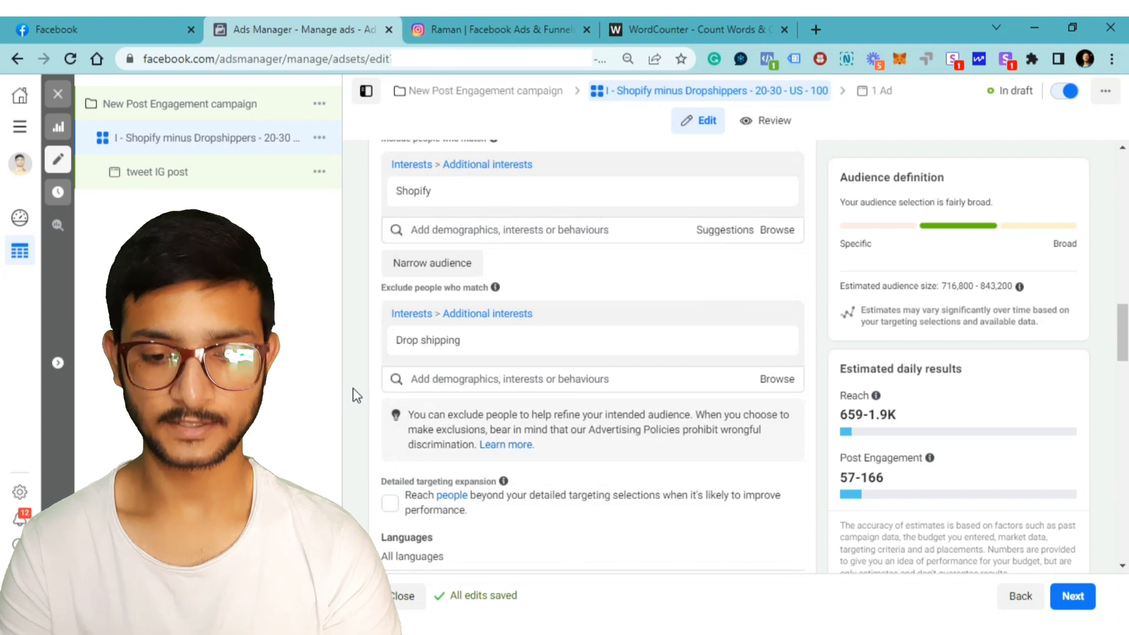
scroll(353, 388, down, 1)
scroll(352, 388, down, 2)
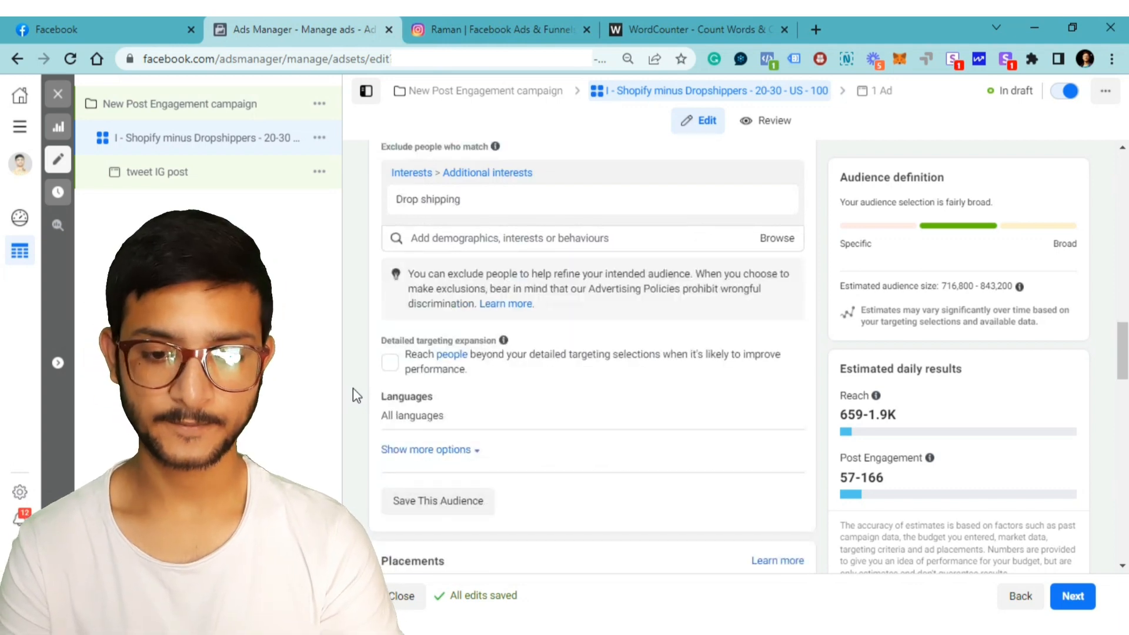
scroll(353, 388, down, 3)
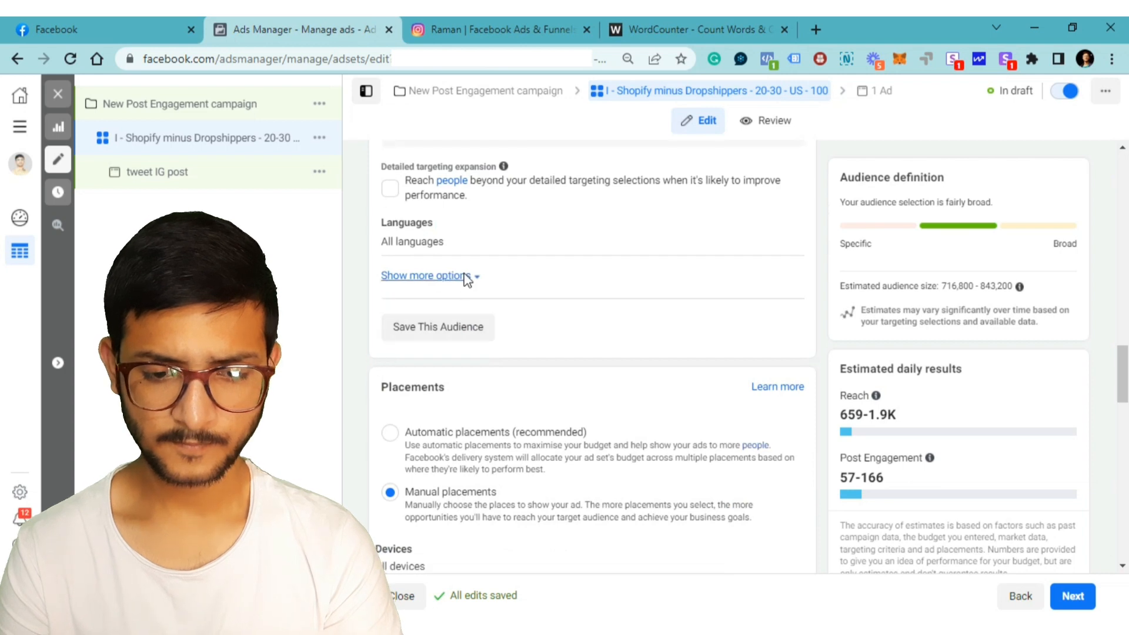
click(447, 276)
click(439, 280)
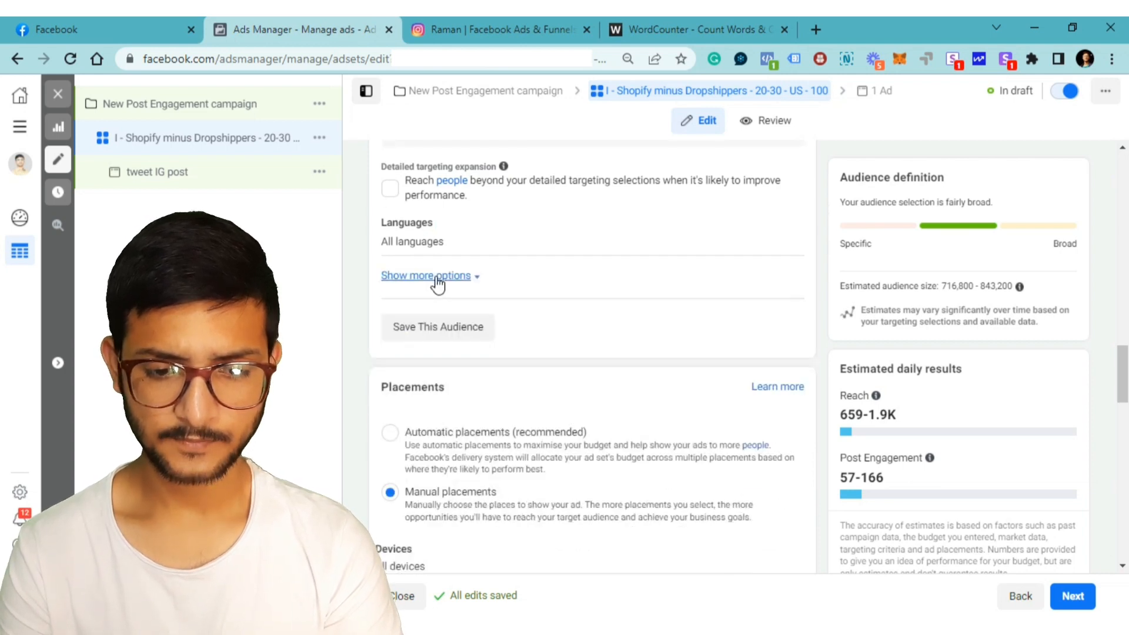
scroll(435, 282, down, 3)
scroll(436, 283, up, 2)
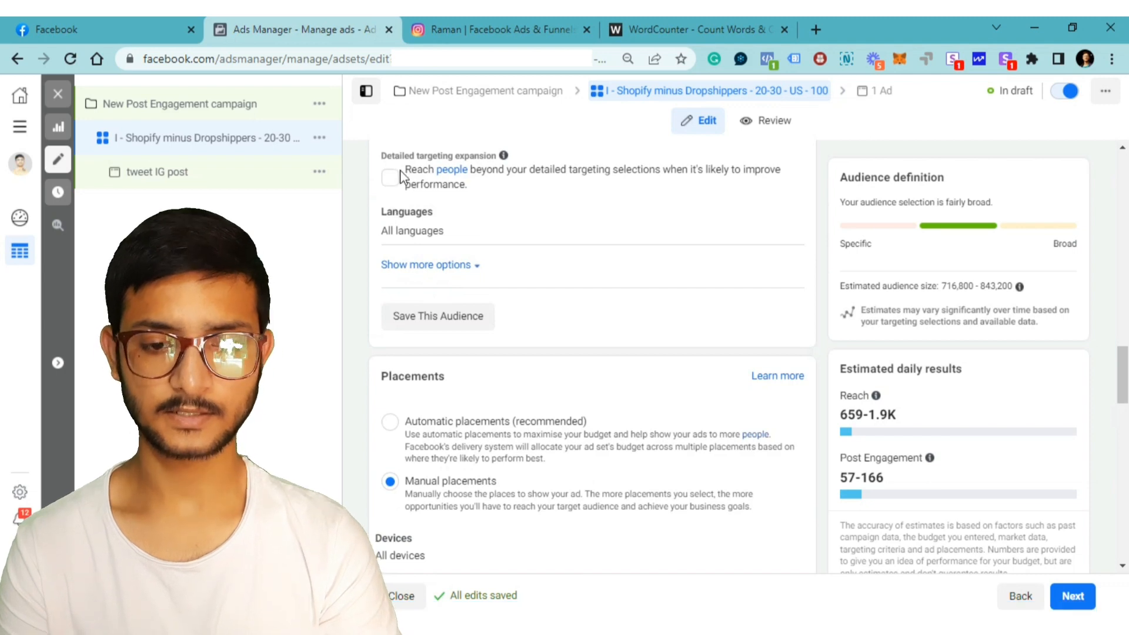
Step: Examine the ad set's manual placement settings, including devices, platforms, asset customisation and the individual feed placements
scroll(415, 178, down, 3)
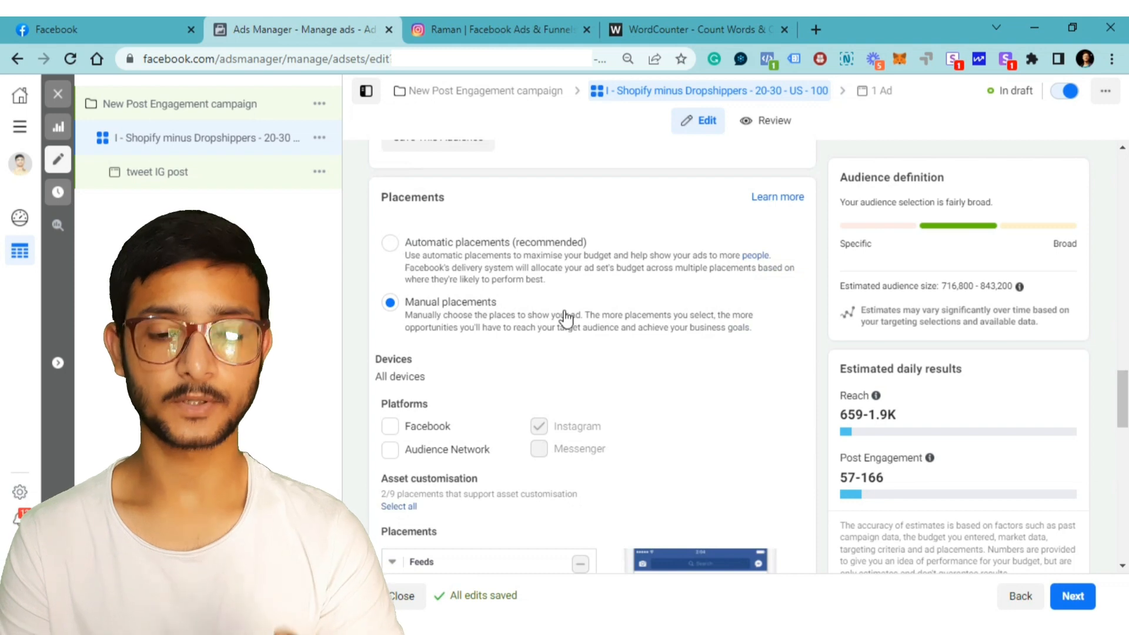
scroll(566, 320, down, 1)
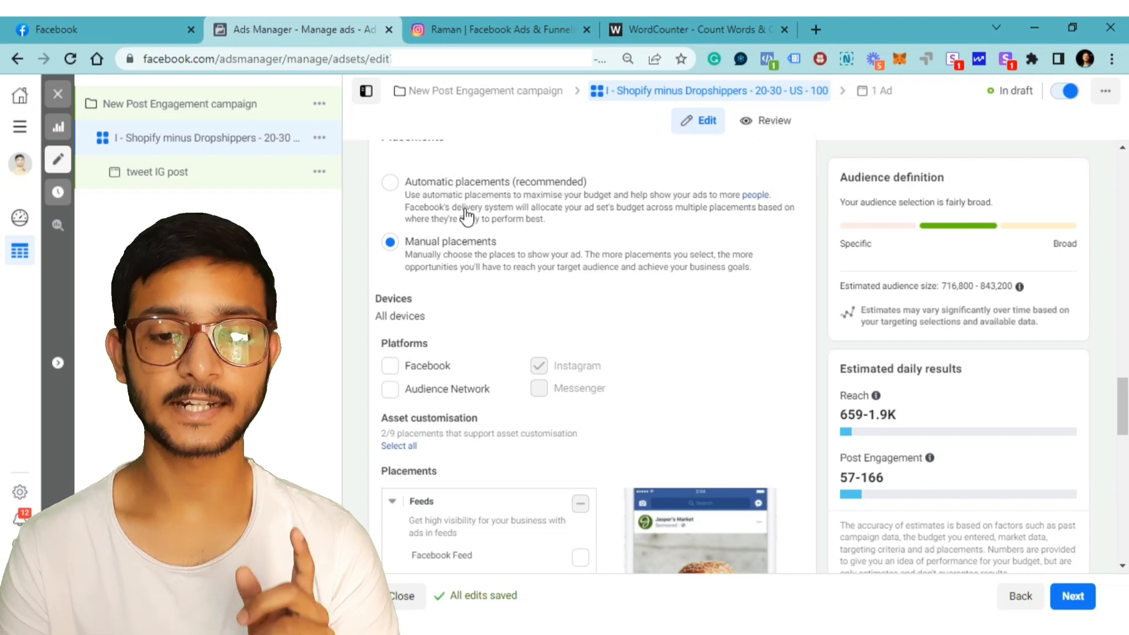
scroll(468, 217, down, 1)
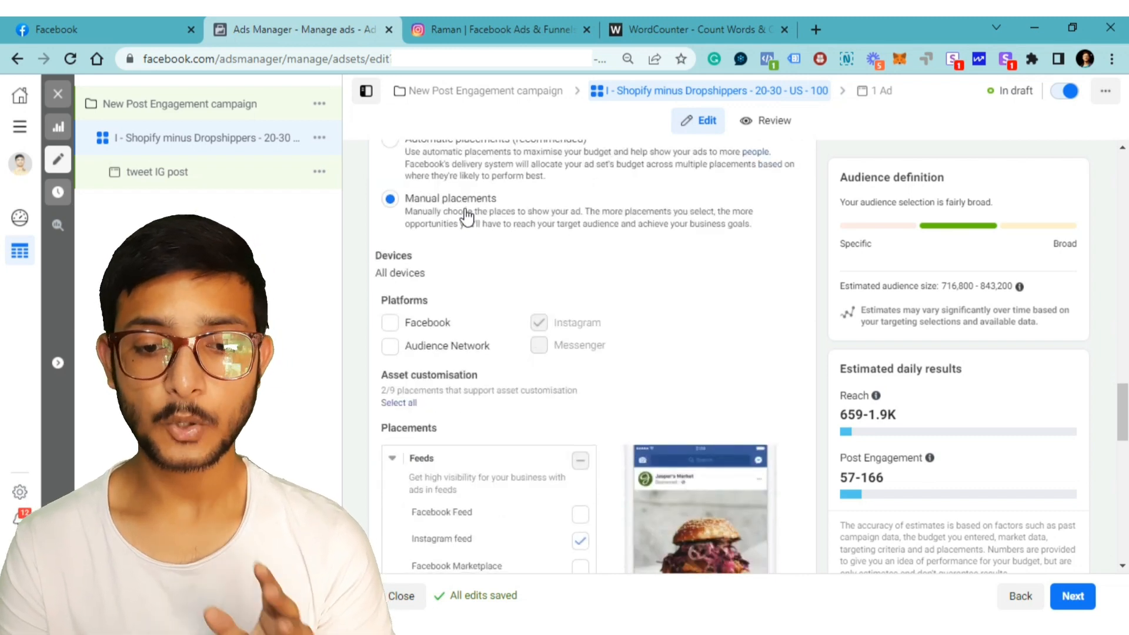
scroll(468, 217, down, 1)
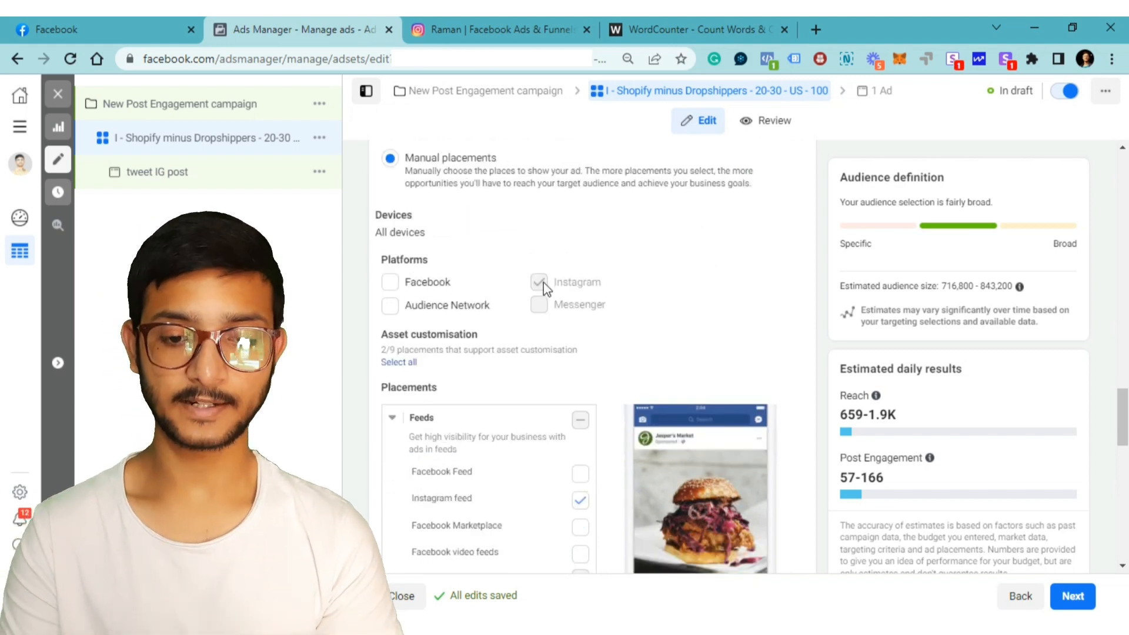
scroll(543, 282, down, 5)
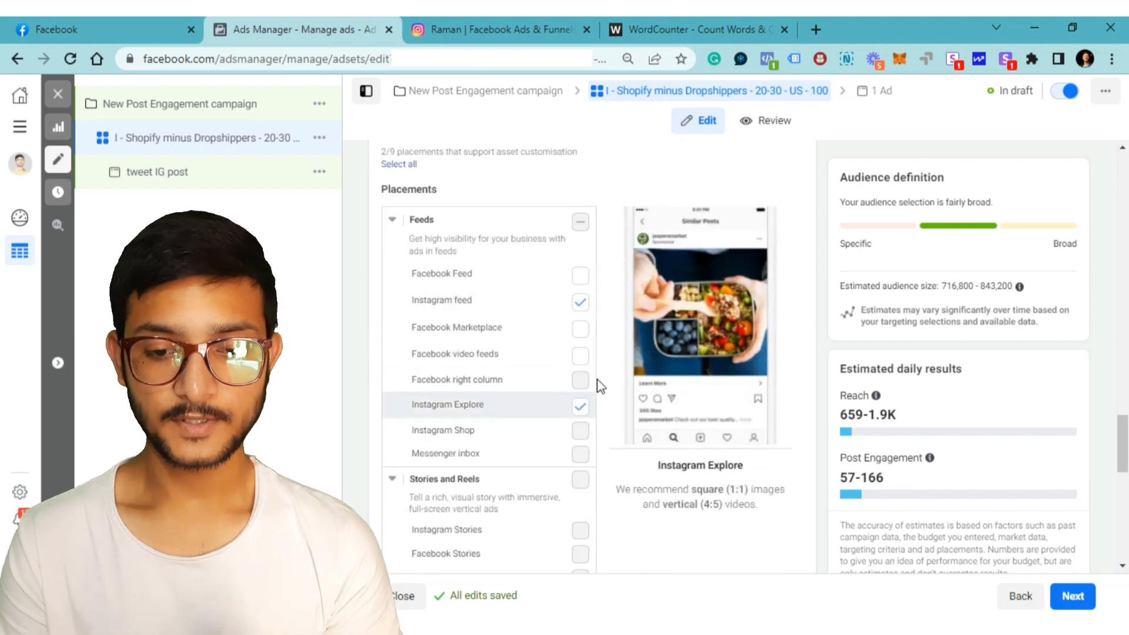
scroll(612, 346, up, 3)
scroll(614, 345, up, 1)
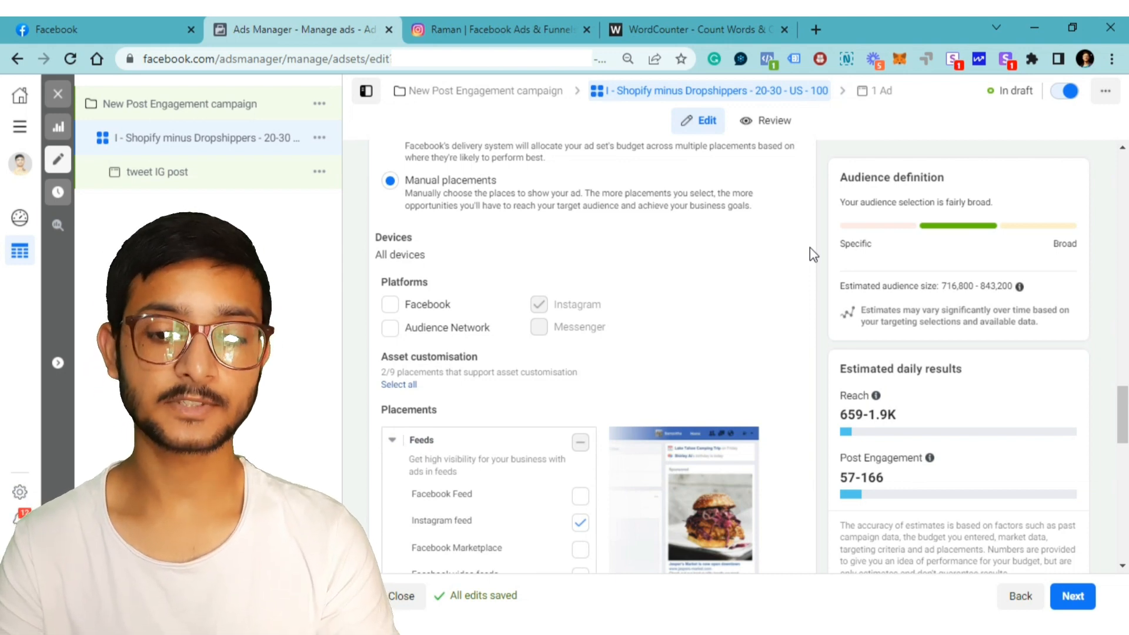
Step: Examine the ad set's available placements, from feeds, stories and in-stream to search, messages, in-article, and apps and sites
scroll(811, 253, down, 1)
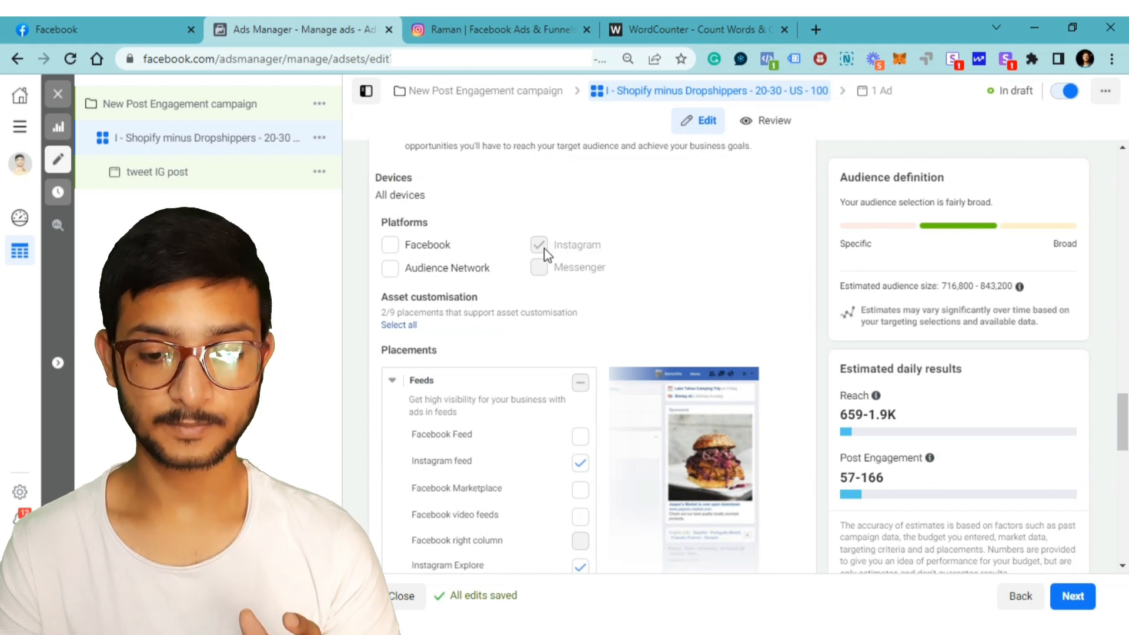
scroll(546, 254, down, 3)
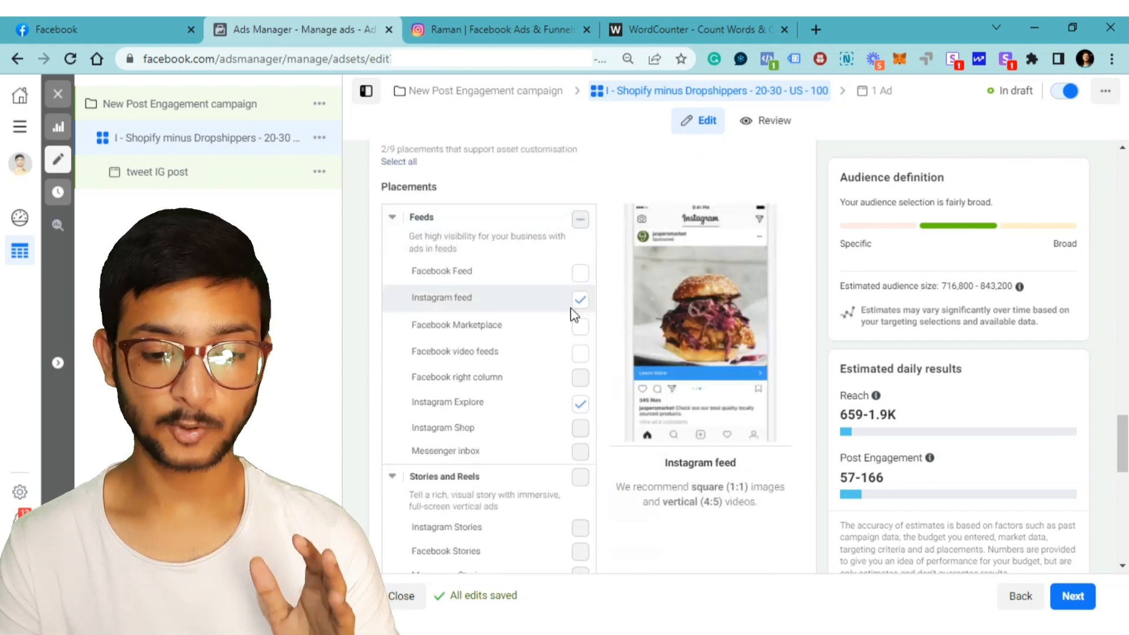
scroll(567, 416, down, 3)
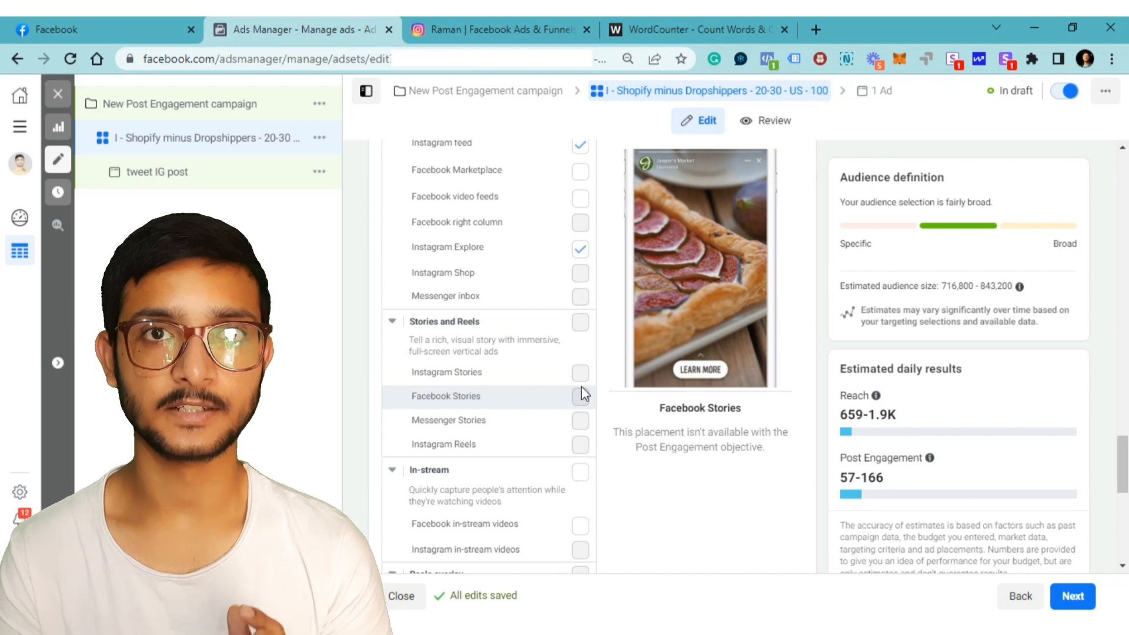
scroll(582, 393, up, 2)
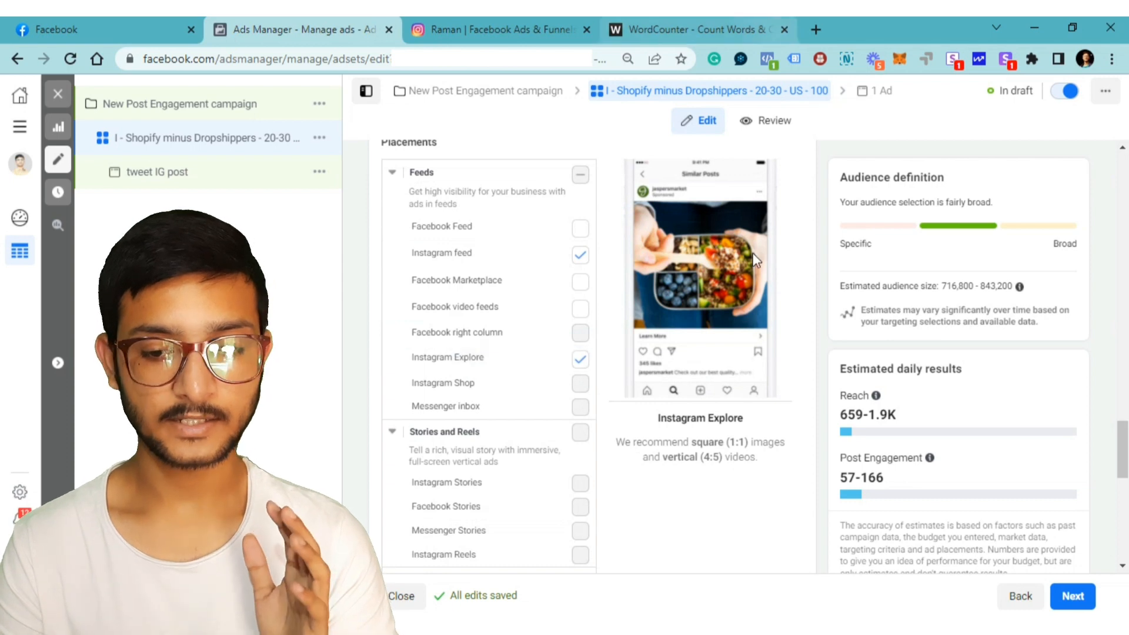
scroll(781, 292, down, 8)
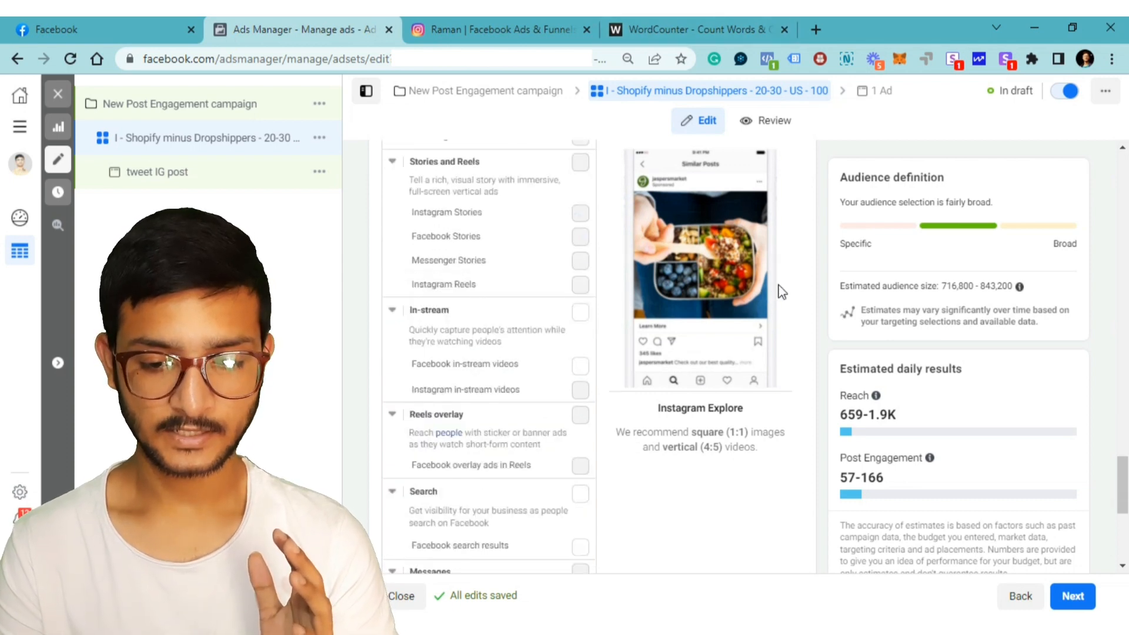
scroll(781, 291, down, 3)
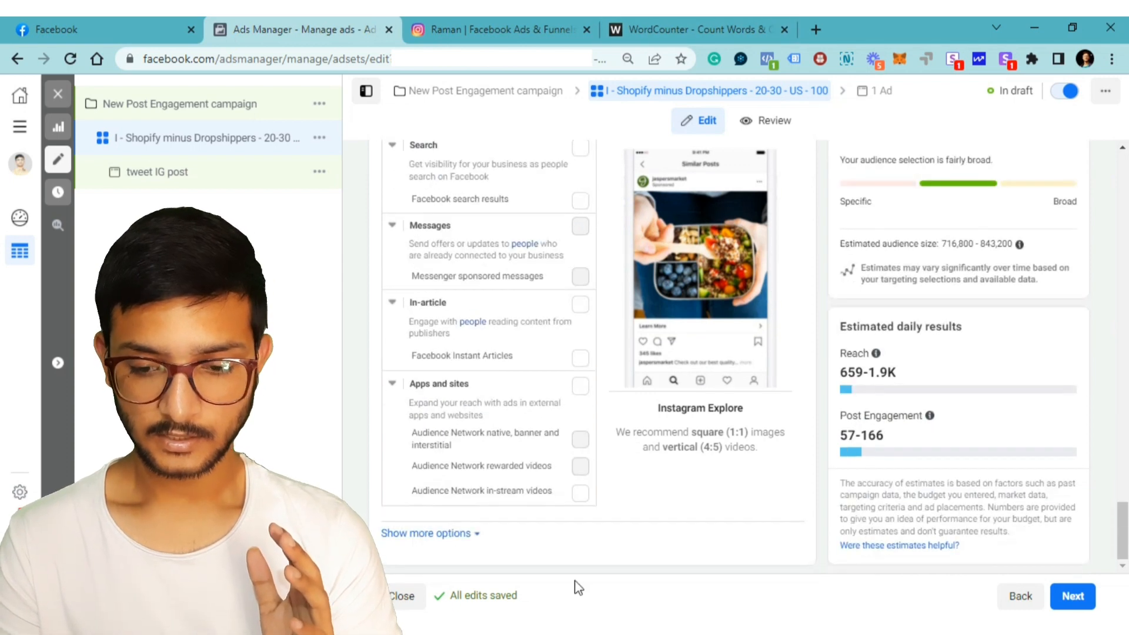
Step: Rename the ad set to "I - Shopify minus Dropshippers - 20-30 - US - 500"
scroll(732, 505, up, 10)
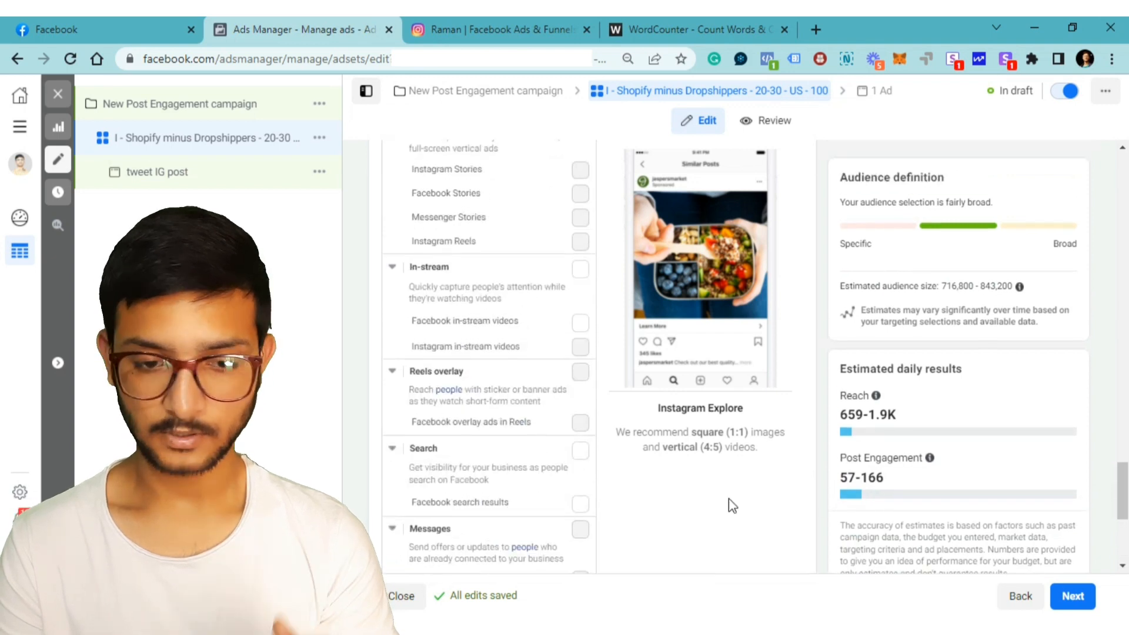
scroll(736, 432, up, 10)
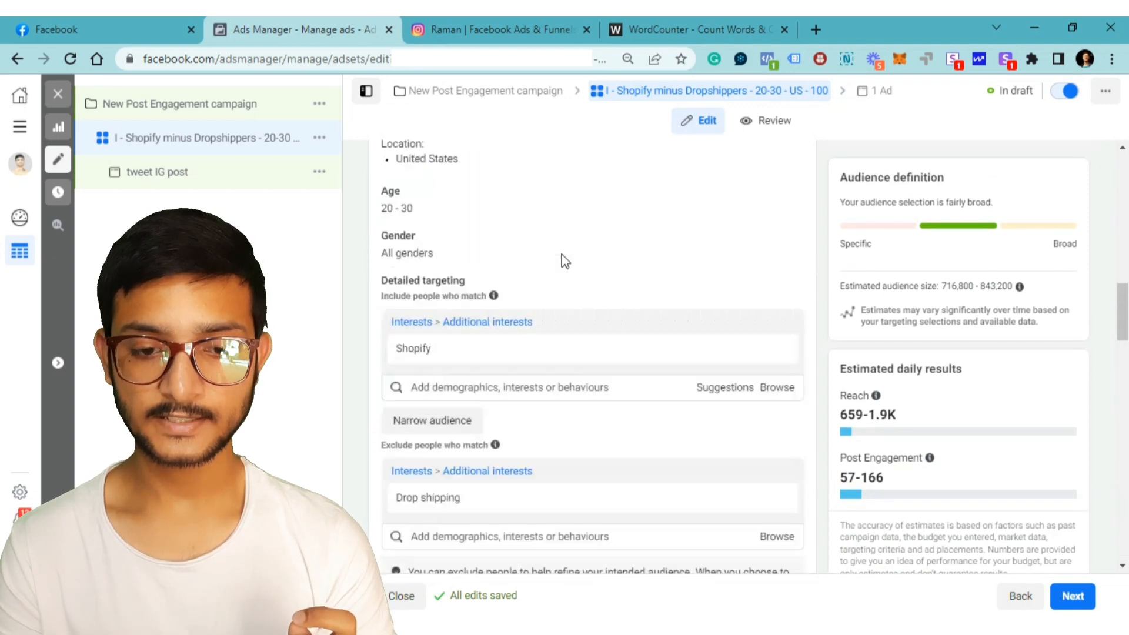
scroll(551, 215, up, 15)
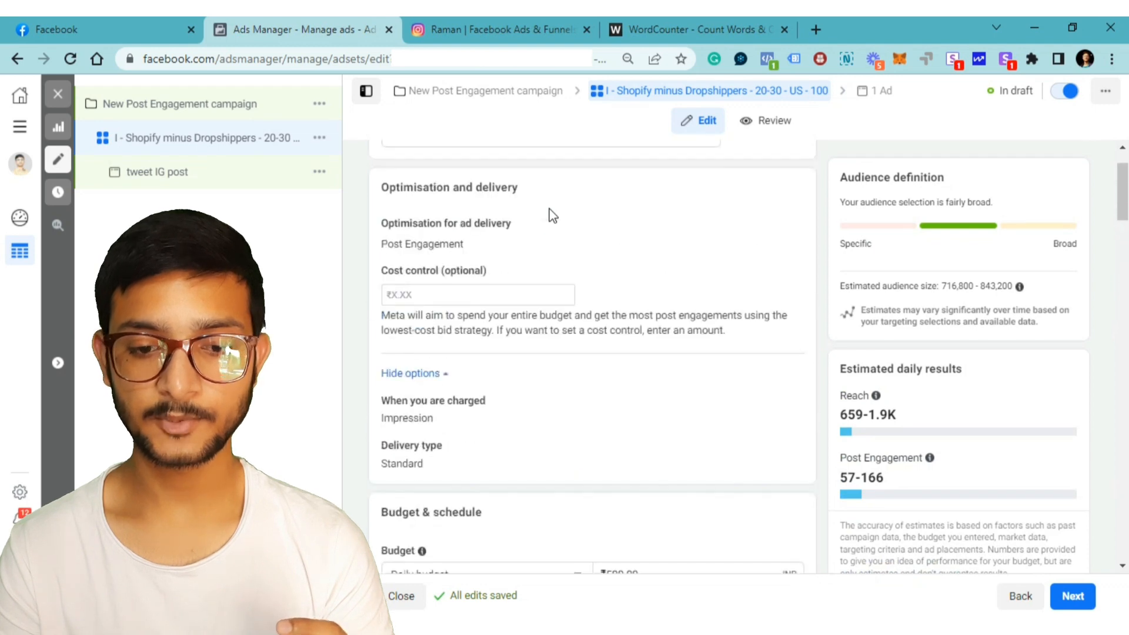
drag(617, 198, 393, 224)
click(526, 207)
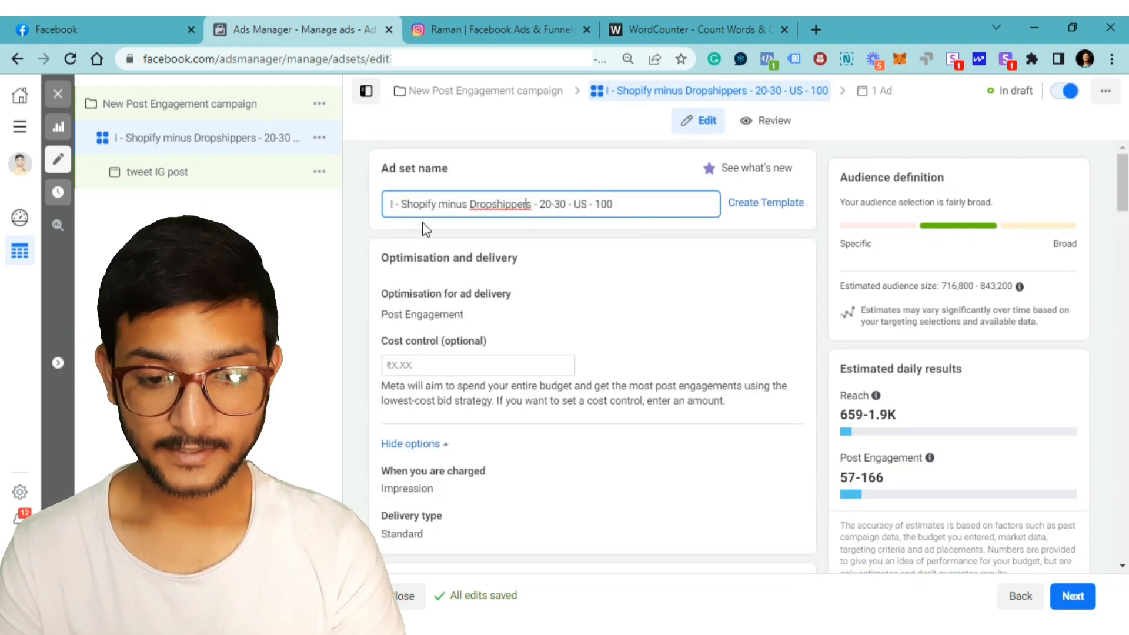
click(395, 205)
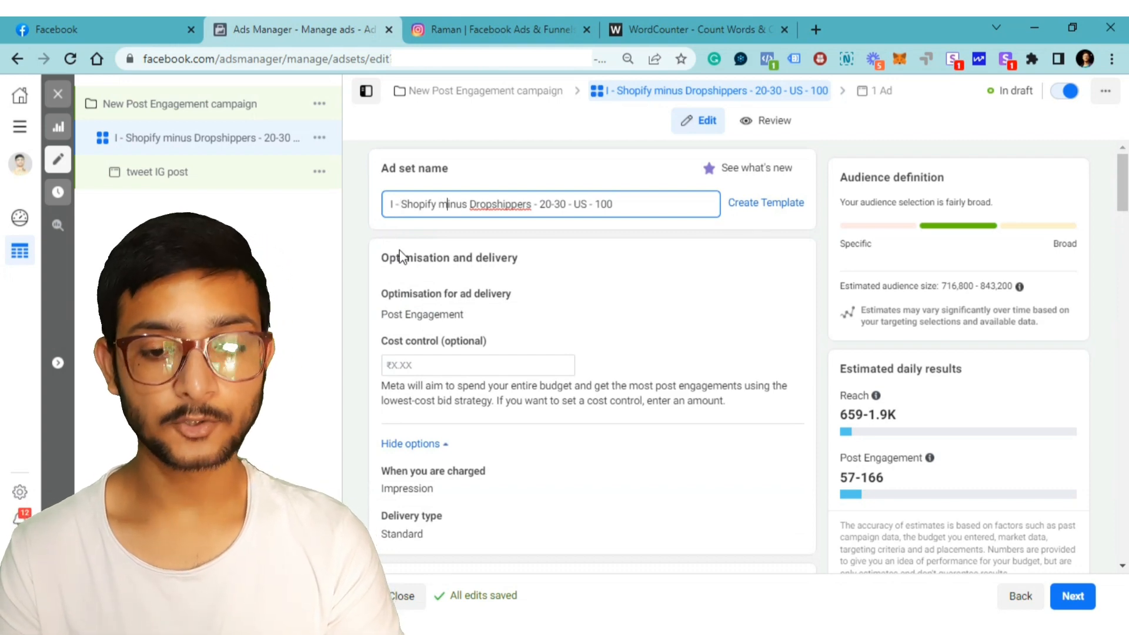
key(Right)
key(Right)
key(Right)
key(Right)
key(Right)
key(Left)
key(Left)
key(Left)
key(Left)
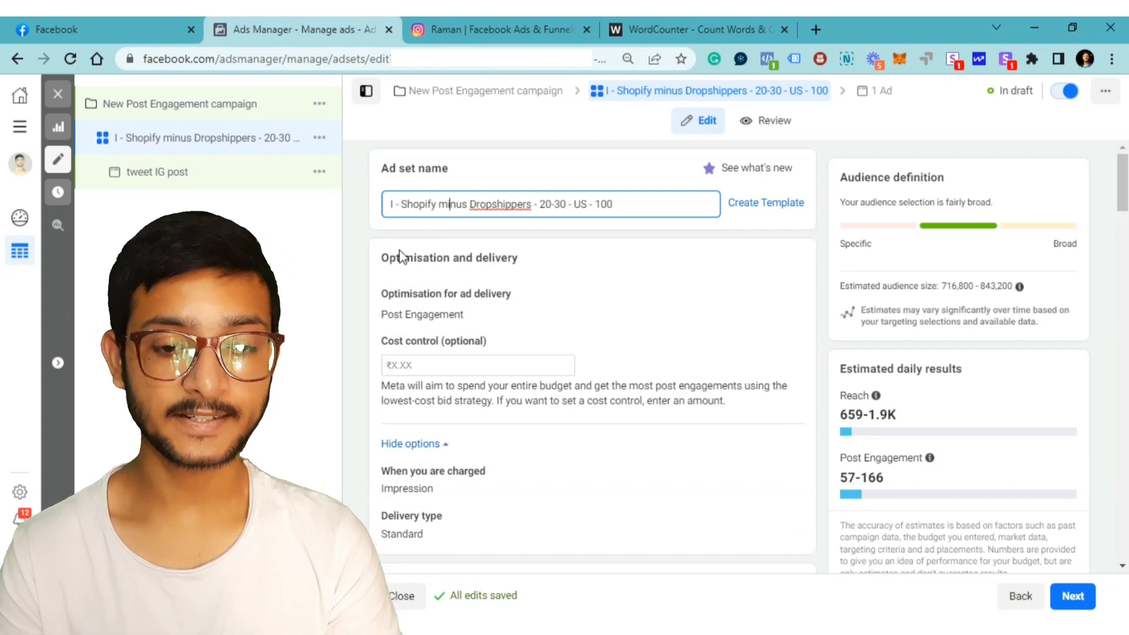
key(Left)
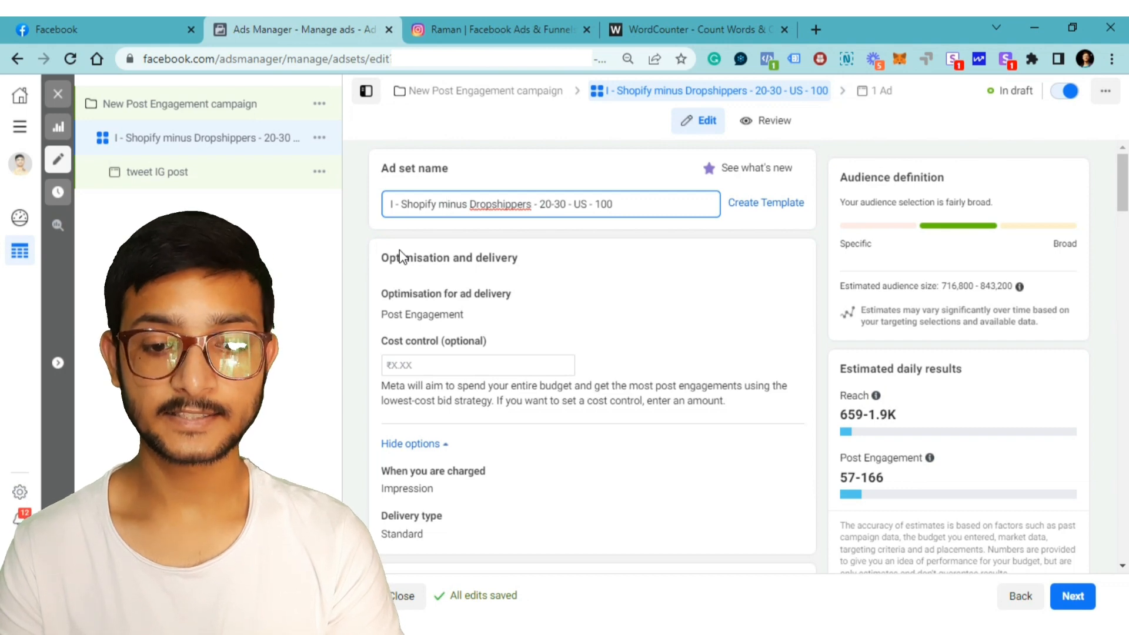
key(Right)
key(Right)
key(Right)
key(Right)
key(Right)
key(Right)
key(Right)
key(Right)
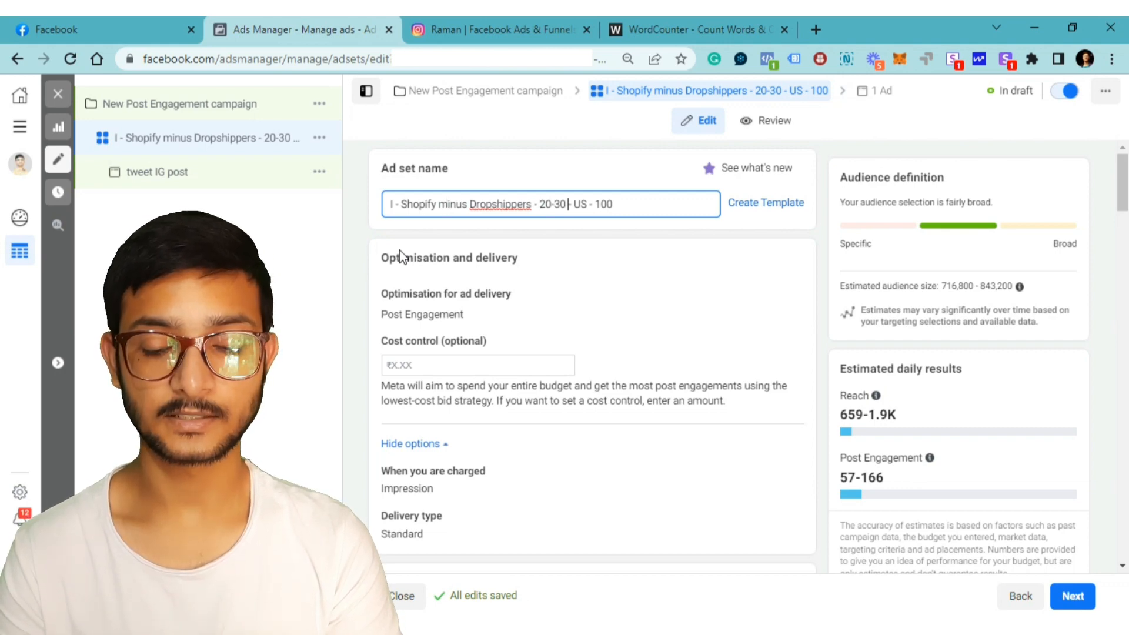
key(Right)
key(Right)
key(Left)
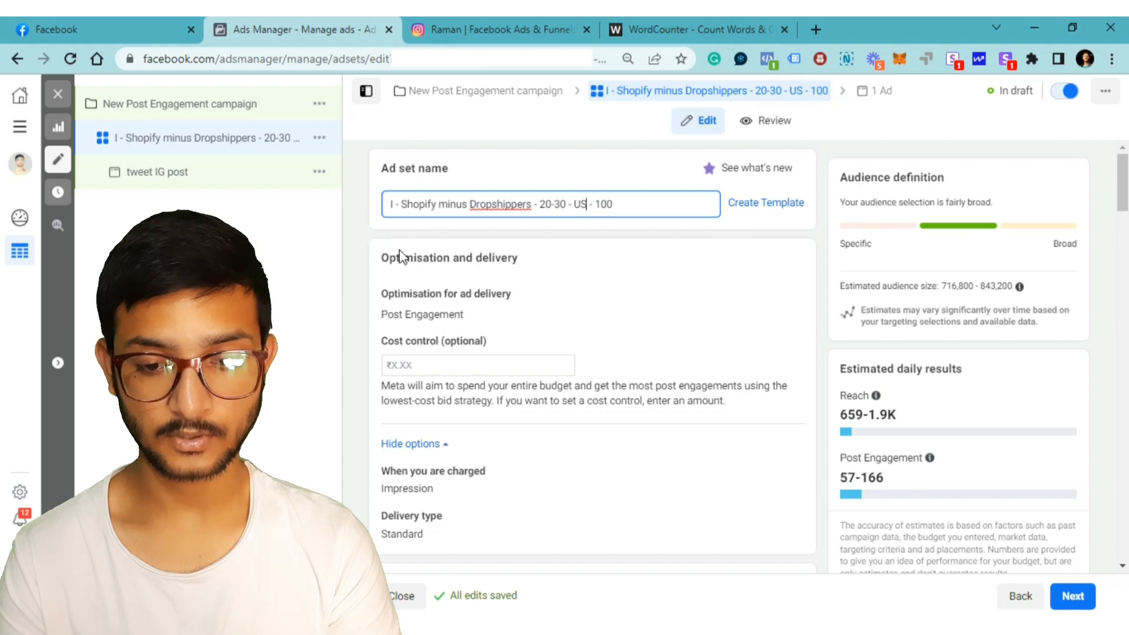
key(Right)
key(Right)
key(Right)
key(Right)
key(Right)
key(Right)
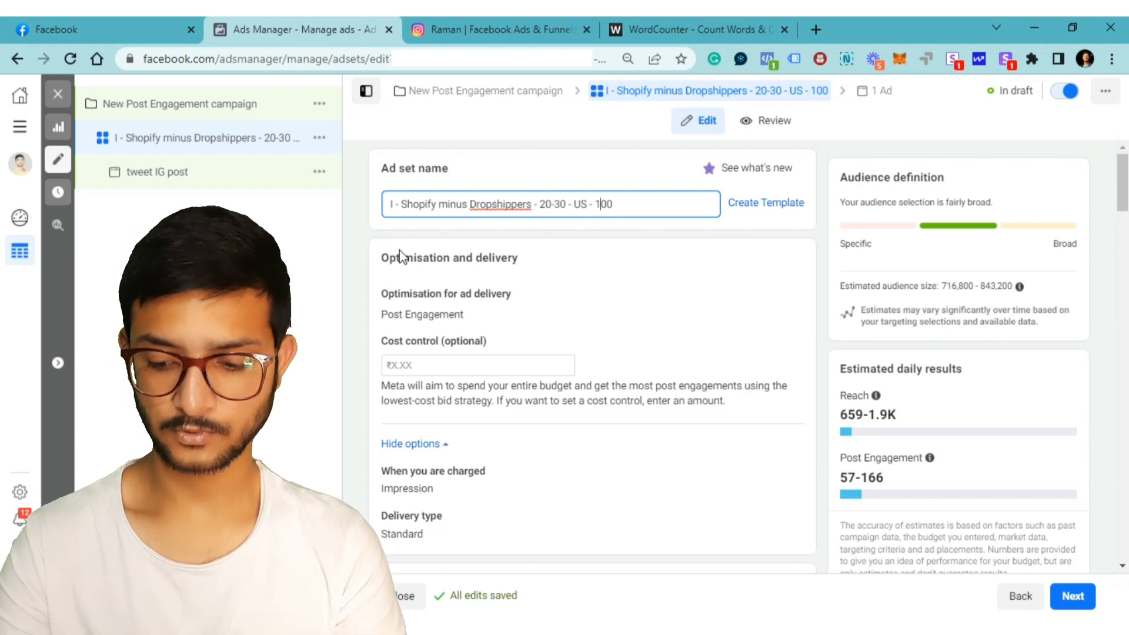
key(Left)
key(Left)
key(BackSpace)
text(5)
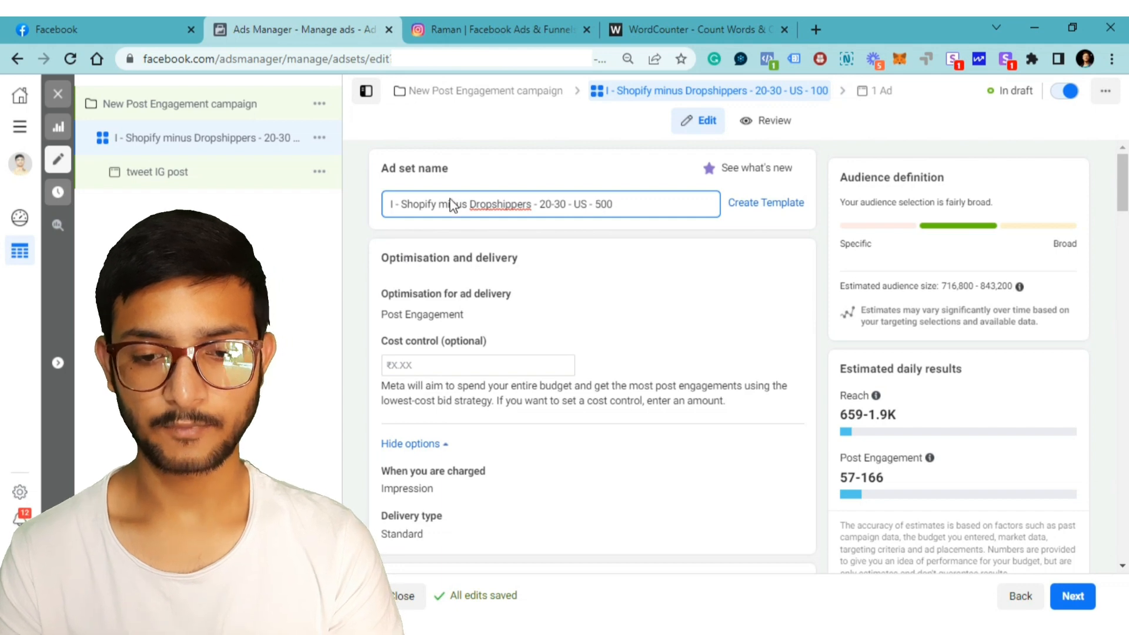
click(783, 238)
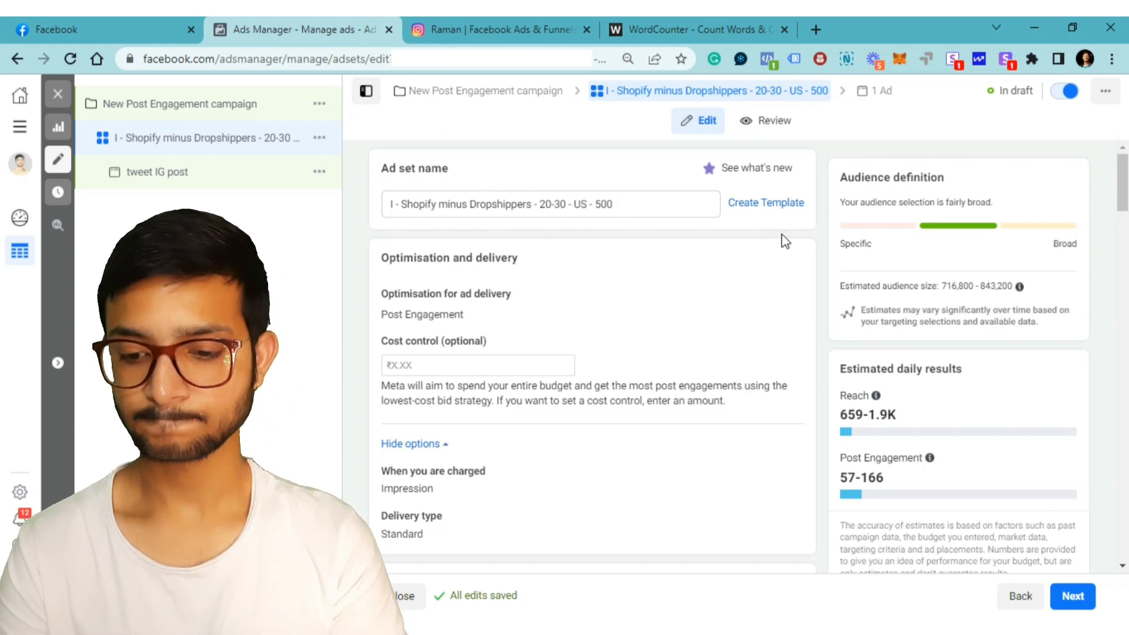
Step: Continue to the ad level and check the ad setup options, keeping "Use existing post"
scroll(783, 233, down, 2)
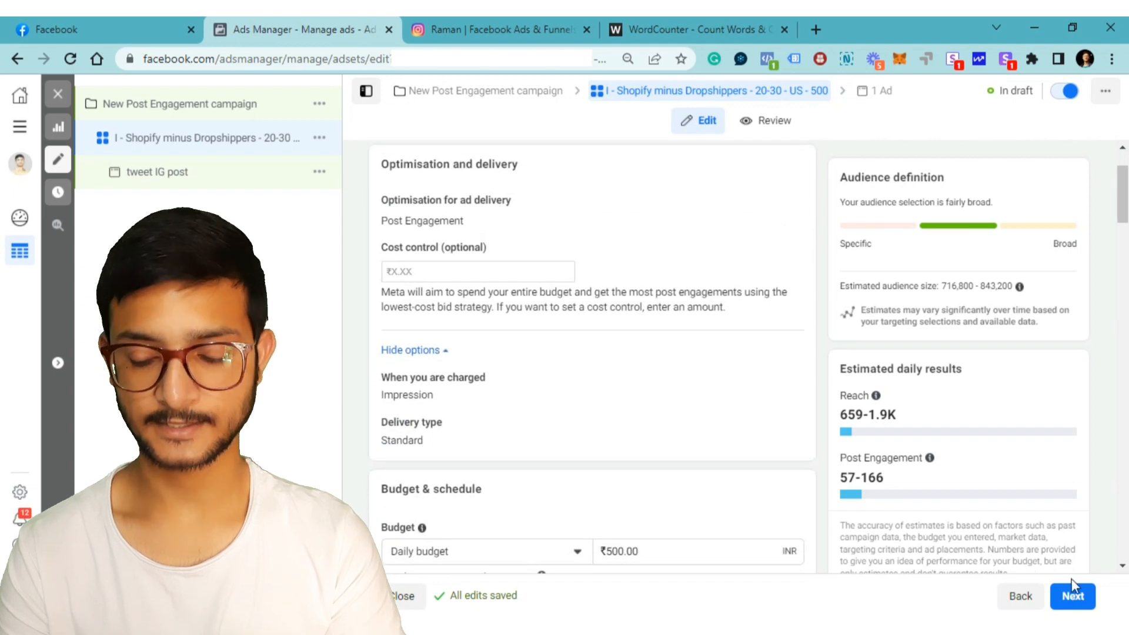
click(1072, 595)
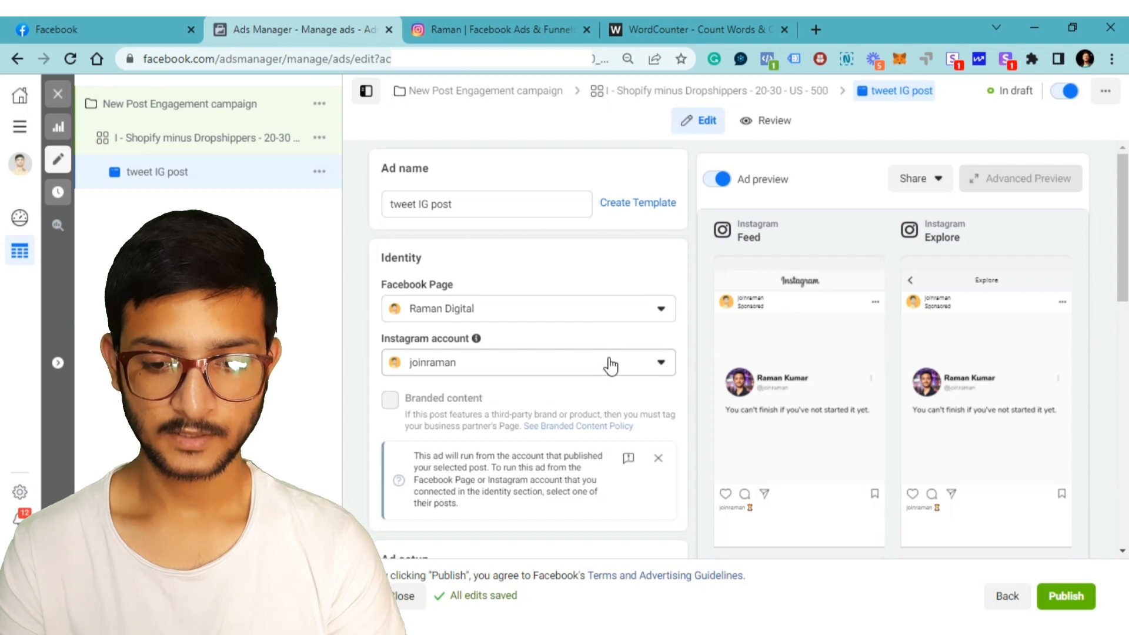
scroll(675, 276, down, 6)
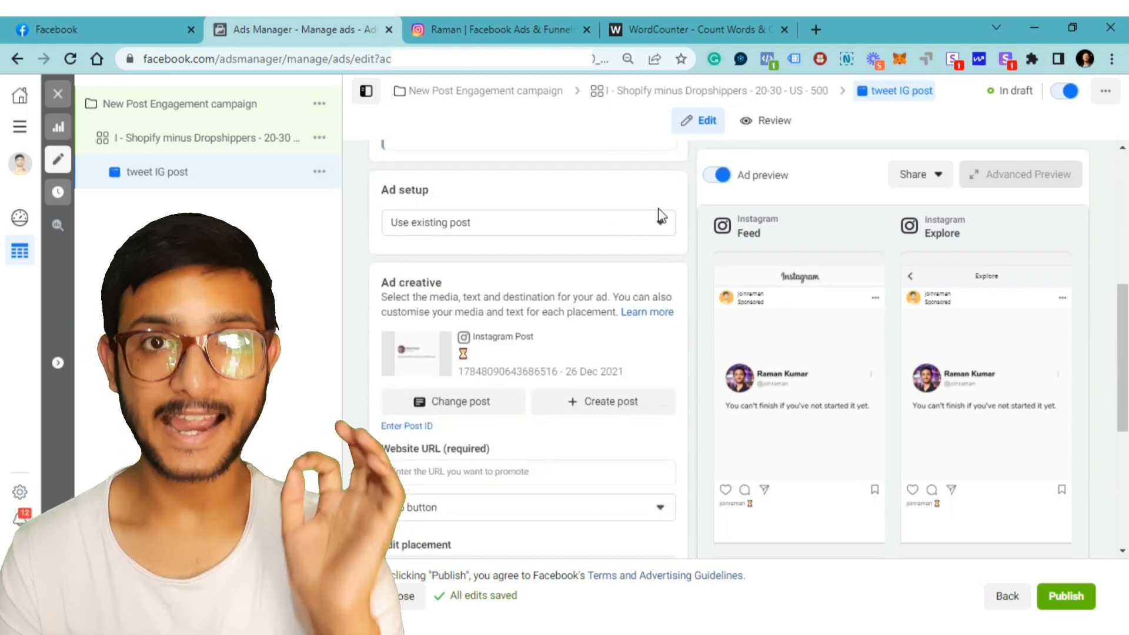
click(418, 224)
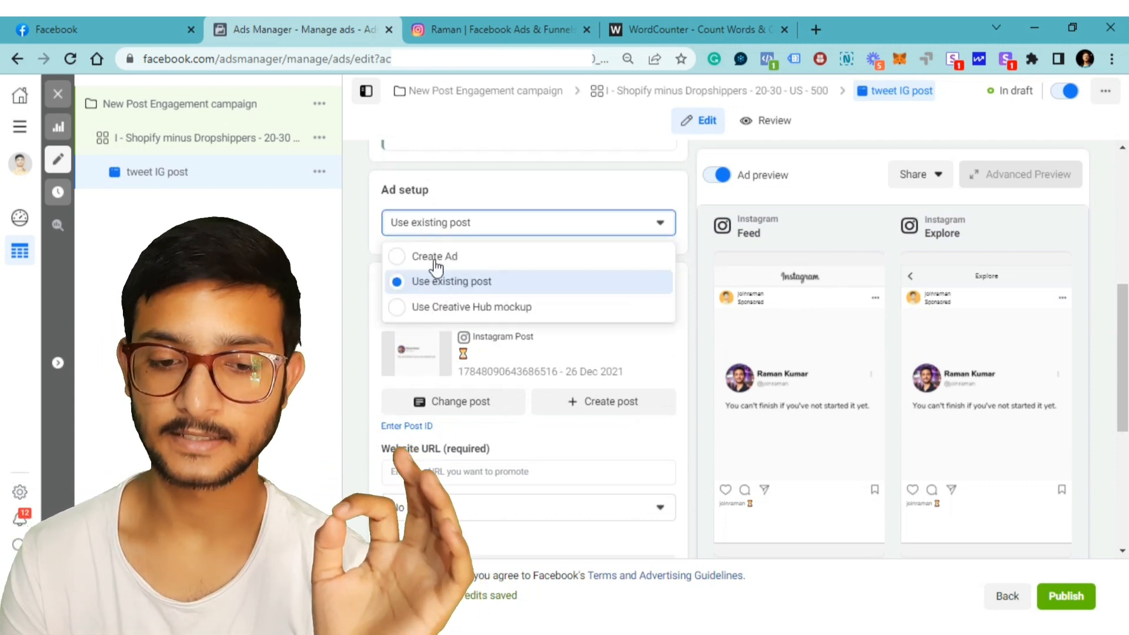
click(590, 228)
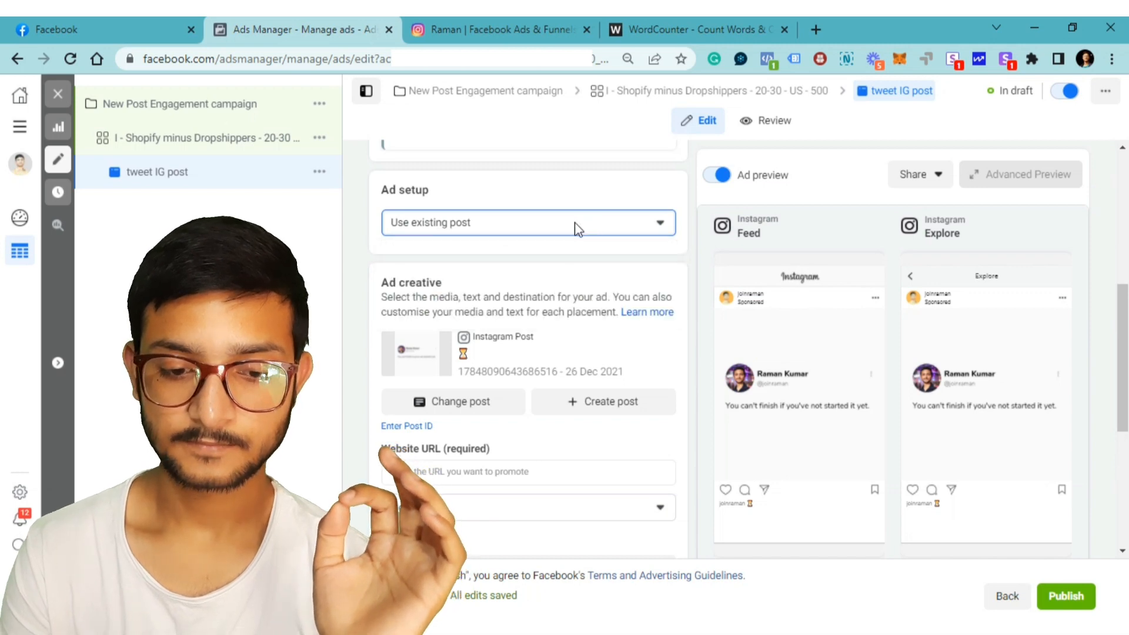
scroll(570, 237, down, 2)
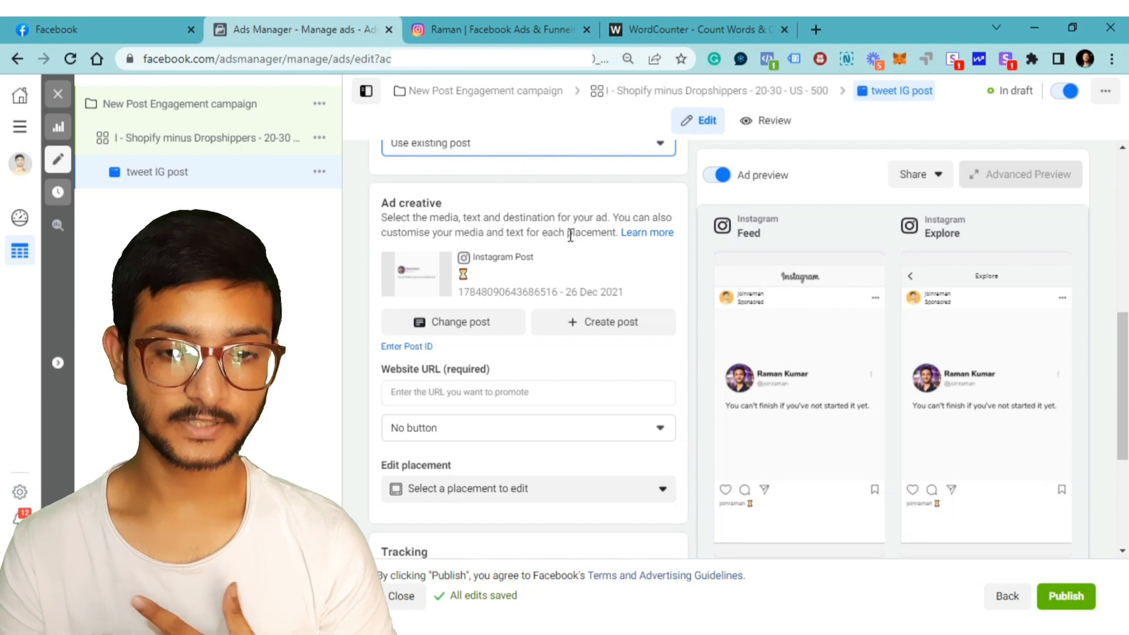
Step: Switch to the Instagram profile and open the quote post "You can't finish if you've not started it yet."
click(505, 18)
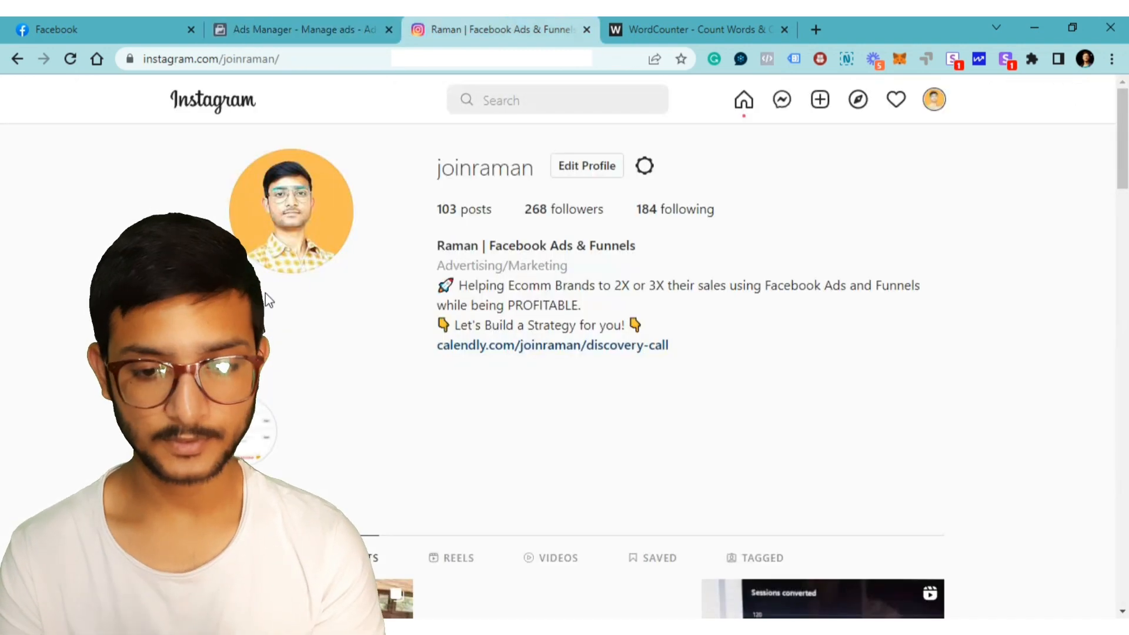
scroll(786, 368, down, 3)
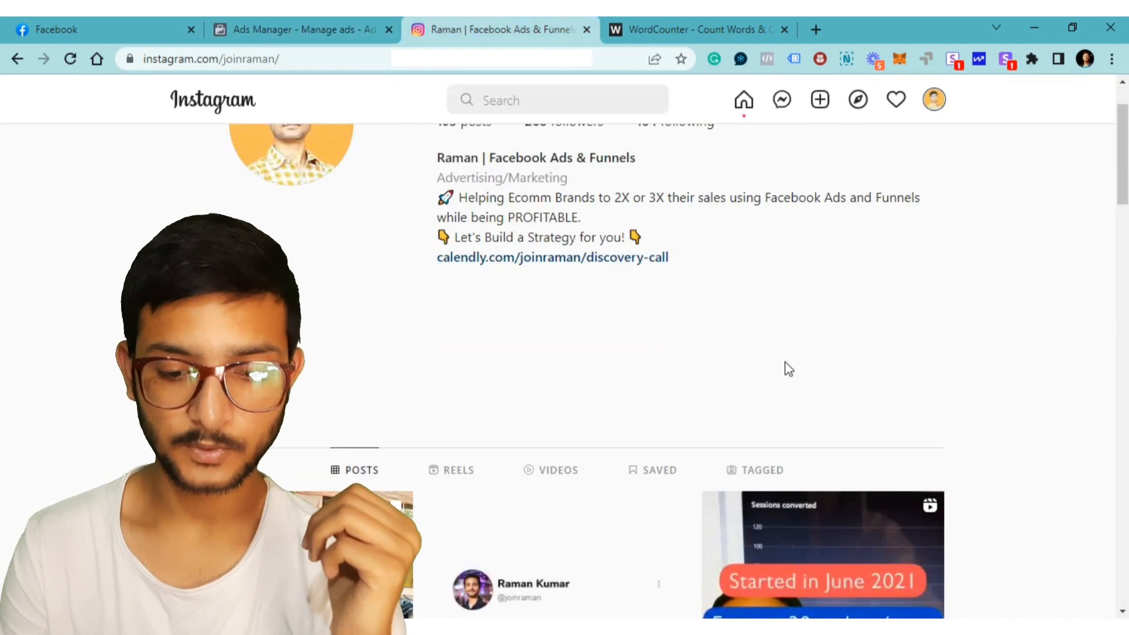
scroll(788, 369, down, 3)
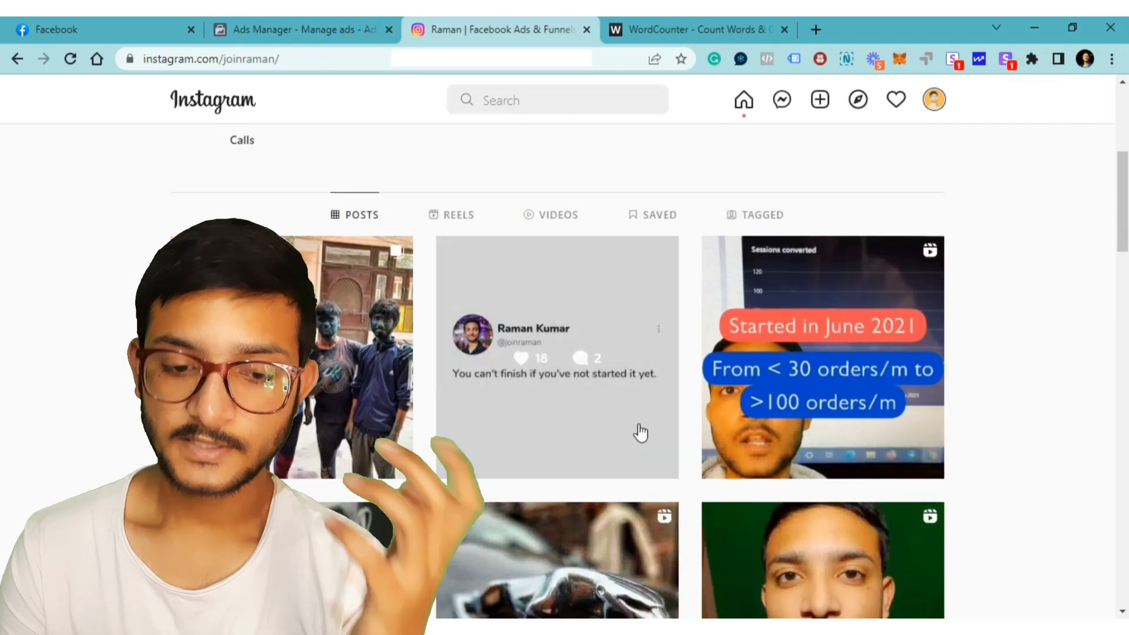
click(640, 432)
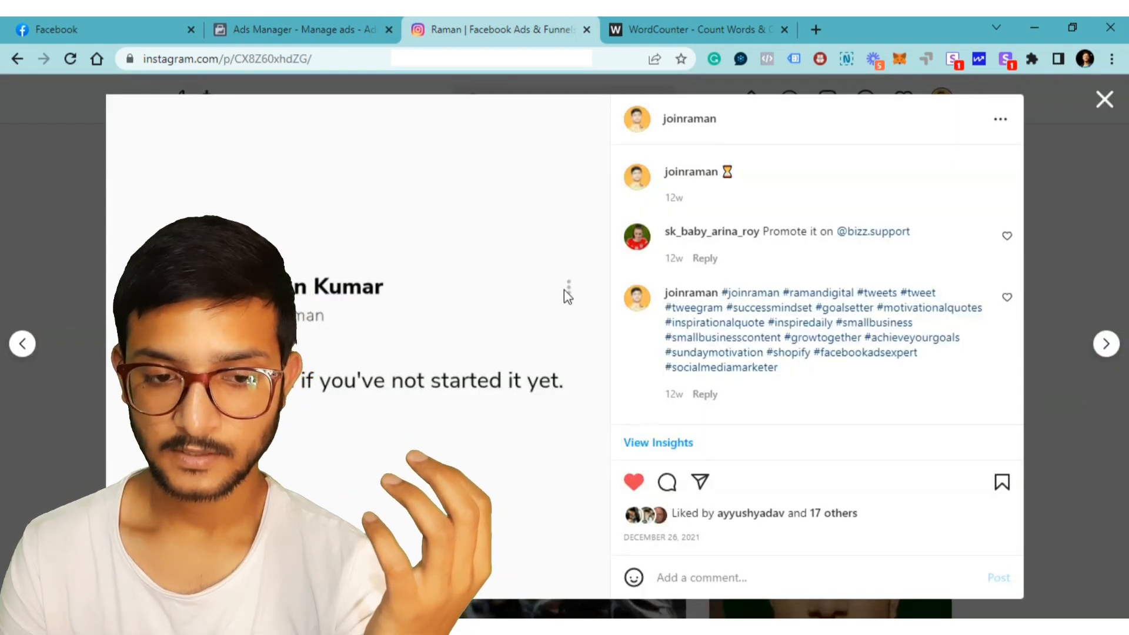
Step: Return to Ads Manager and choose the Instagram feed photo post dated 26 Dec 2021 as the ad's existing post
click(294, 18)
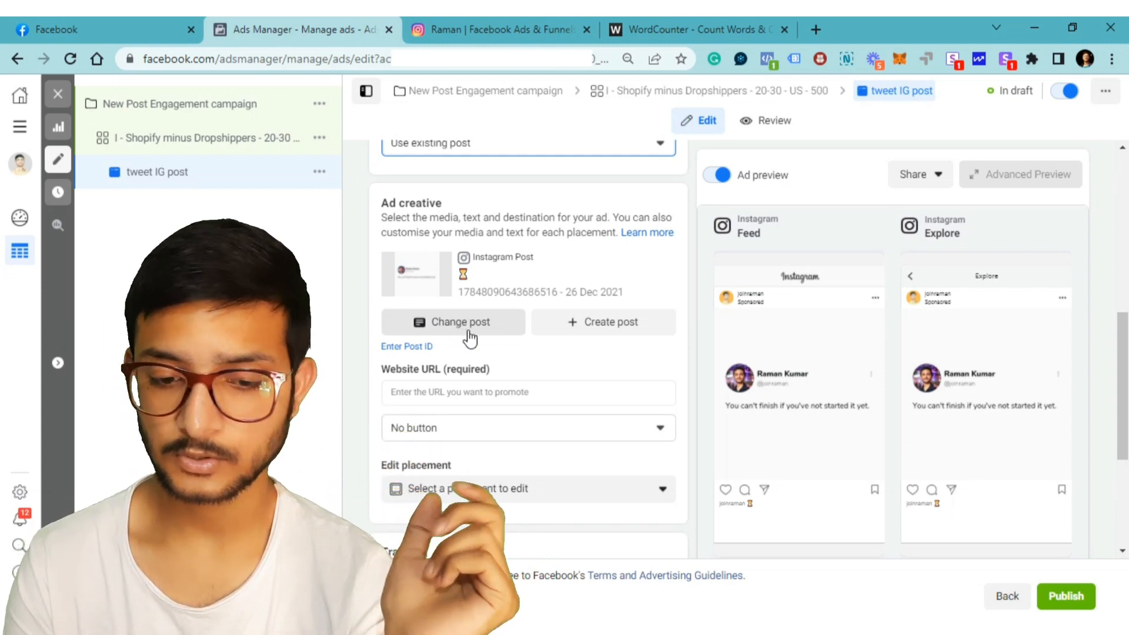
click(469, 330)
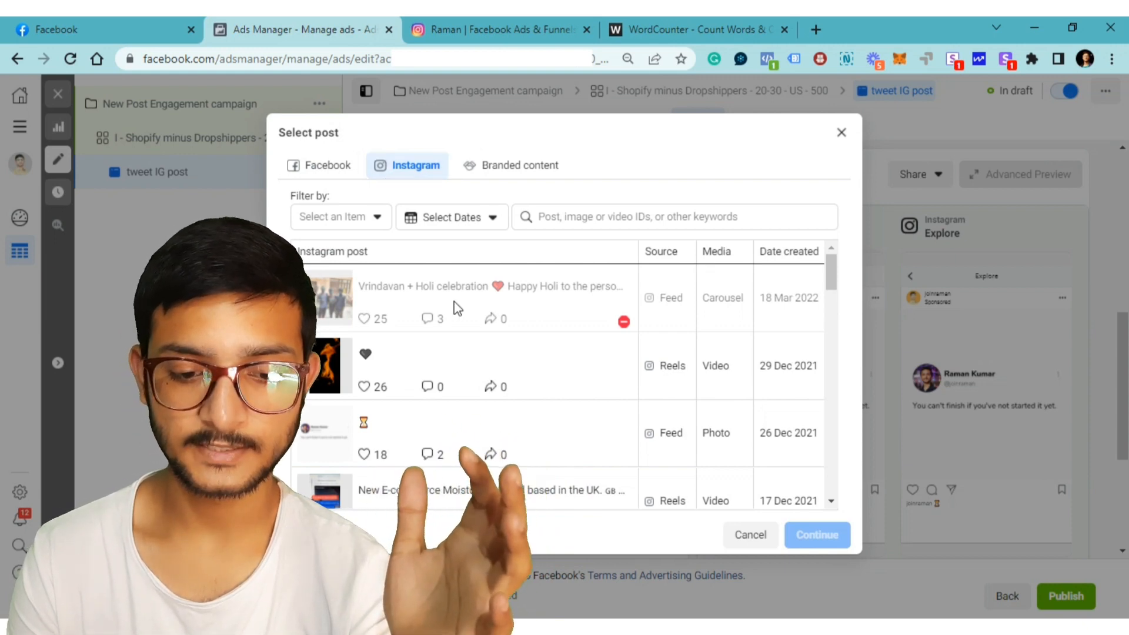
scroll(405, 329, down, 2)
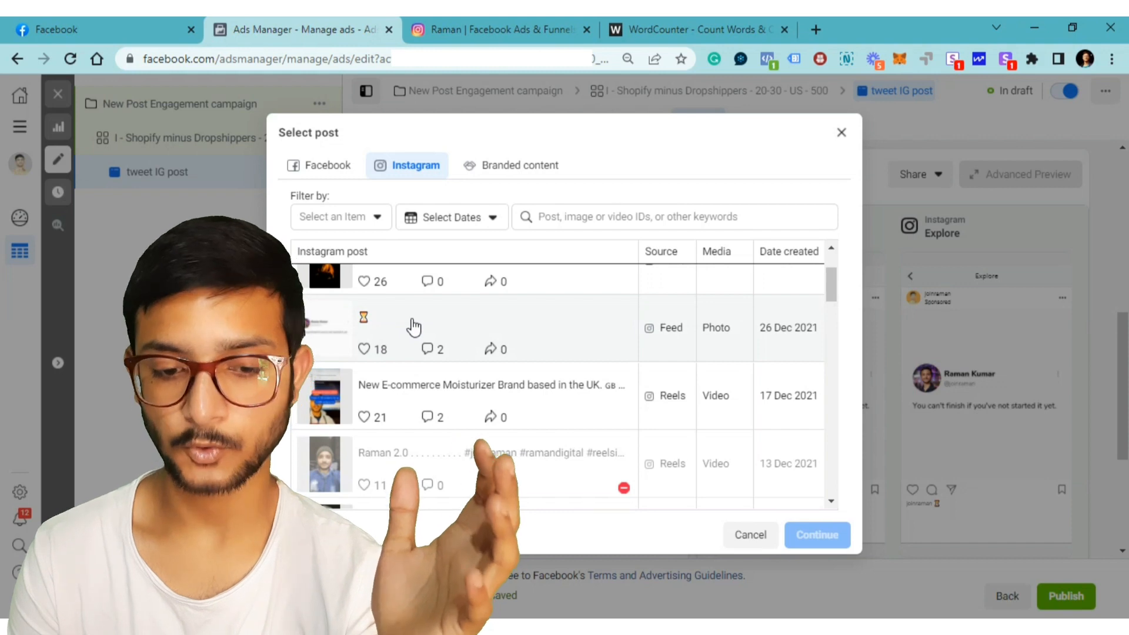
click(412, 328)
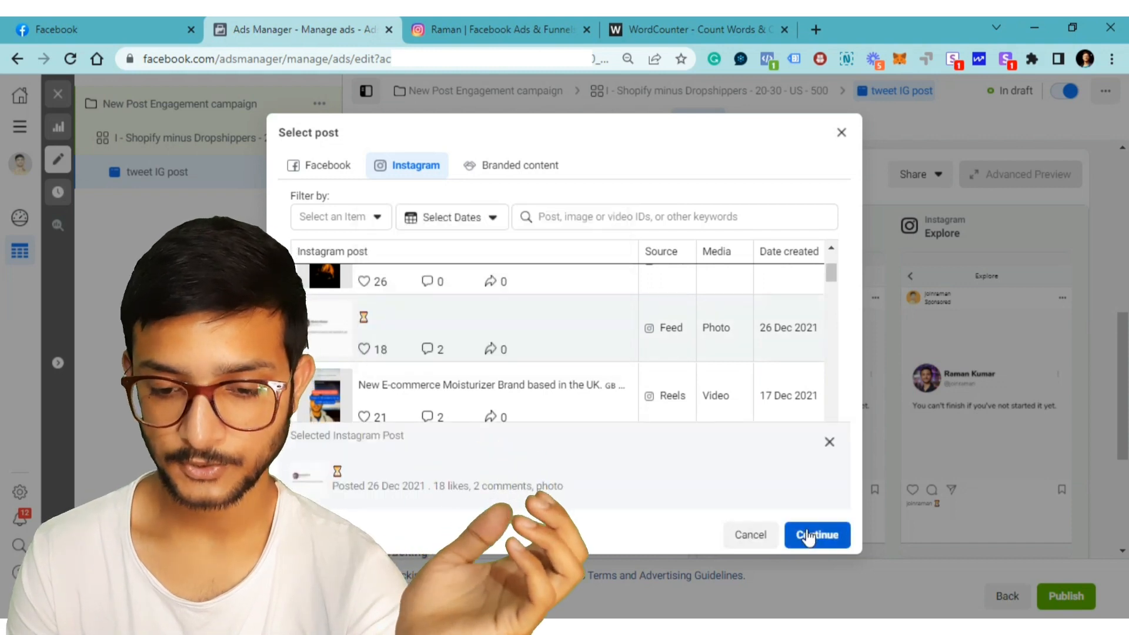
click(811, 535)
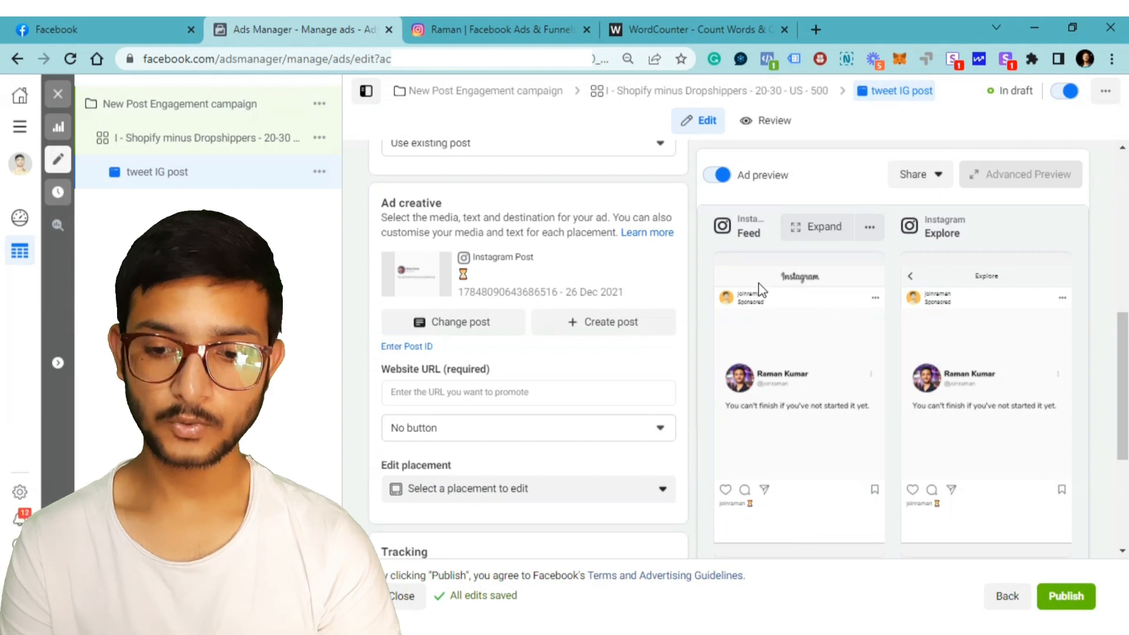
Step: Look over the ad's website URL, call-to-action, placement editing and tracking settings, then return to the ad name
scroll(762, 289, down, 1)
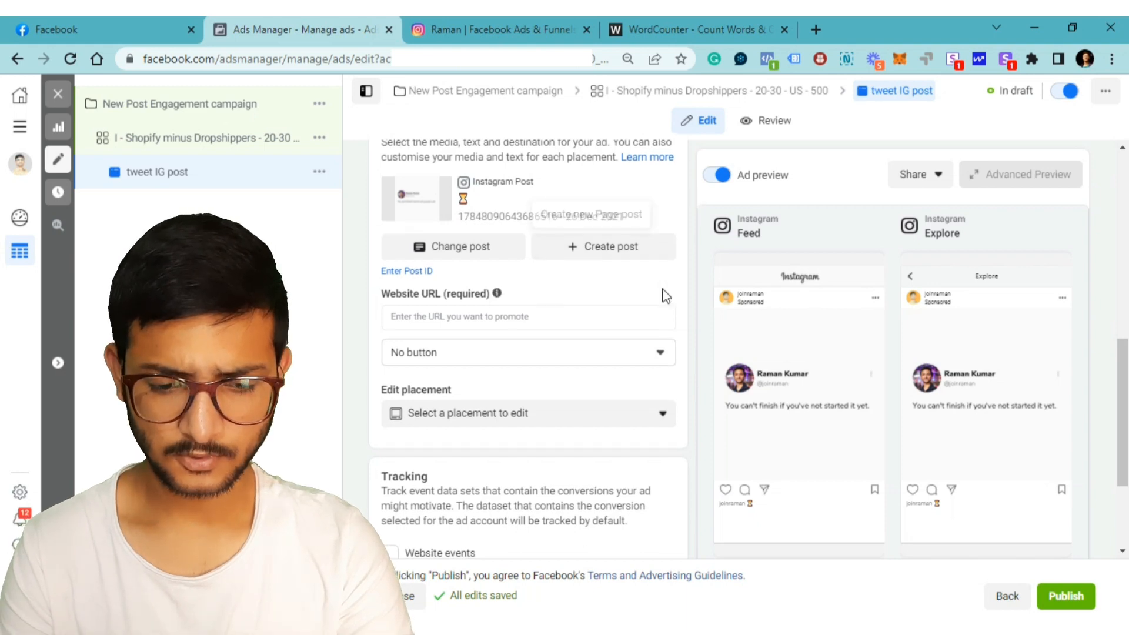
scroll(660, 295, down, 3)
scroll(664, 297, up, 10)
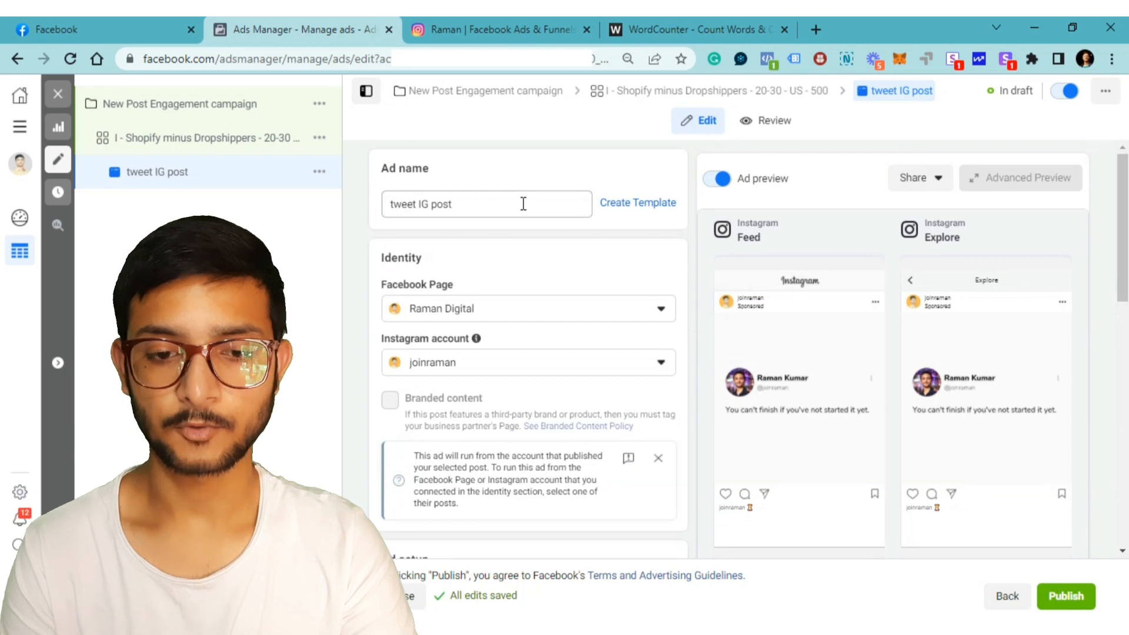
Step: Check the original Instagram quote post against the ad preview, ending back in Ads Manager
click(521, 18)
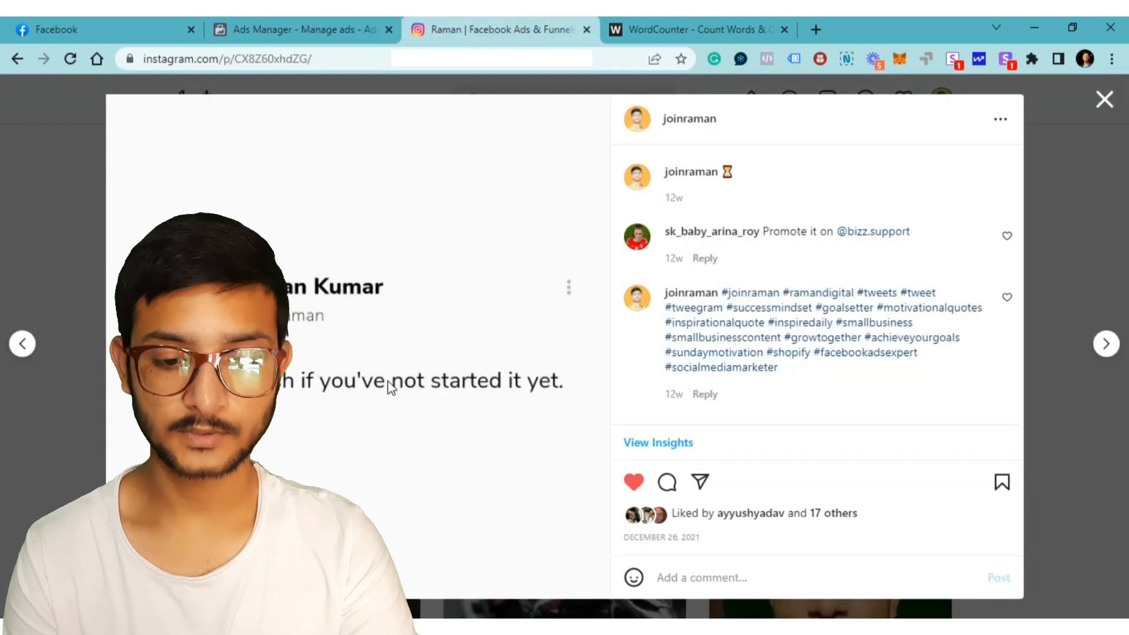
click(348, 21)
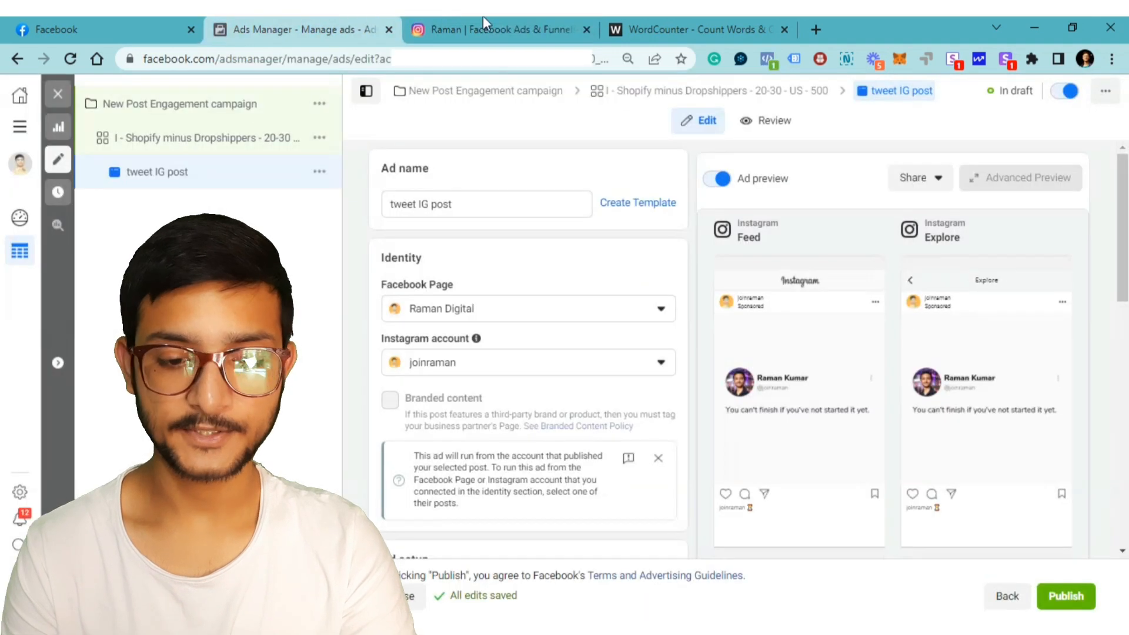
click(482, 20)
click(332, 17)
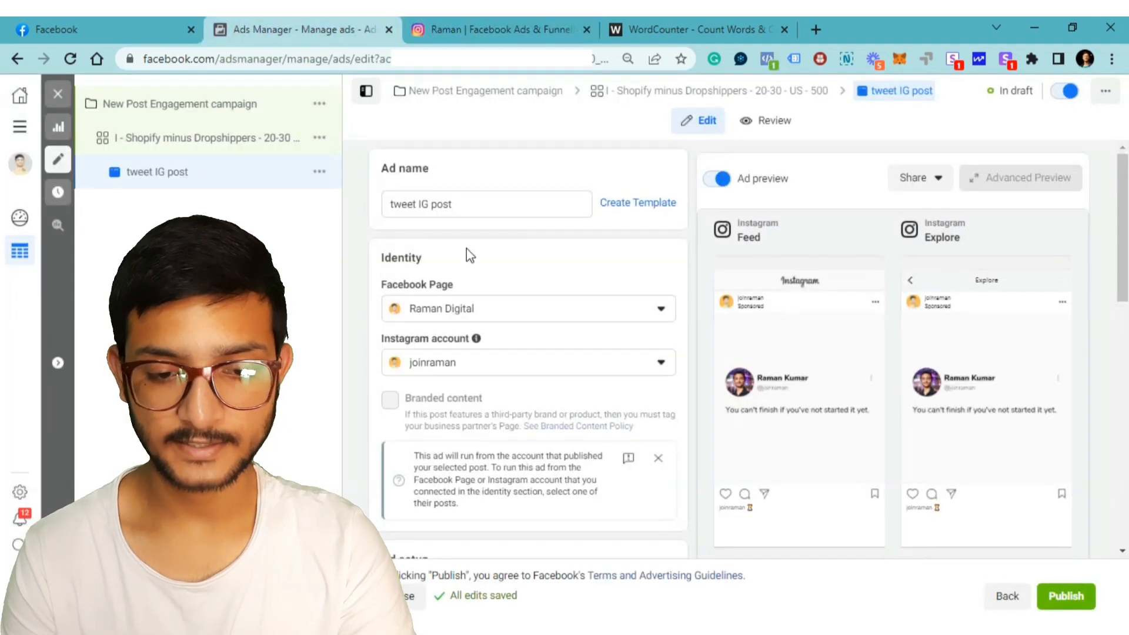
Step: Publish the "tweet IG post" ad with its campaign and ad set, close the editor and show the campaign list
click(1088, 595)
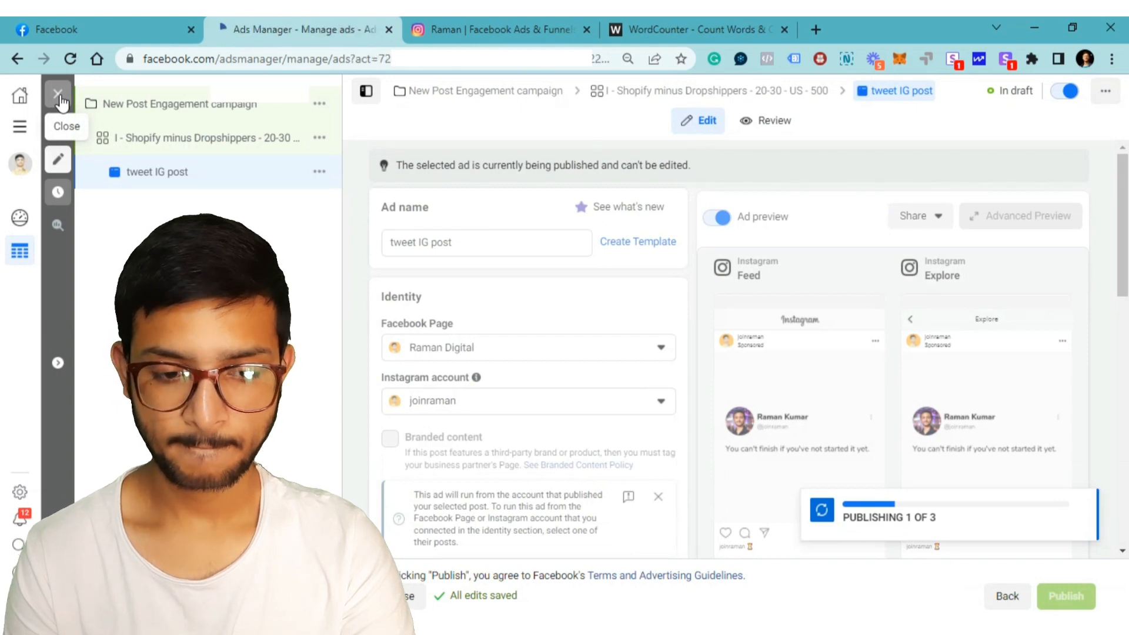
click(59, 97)
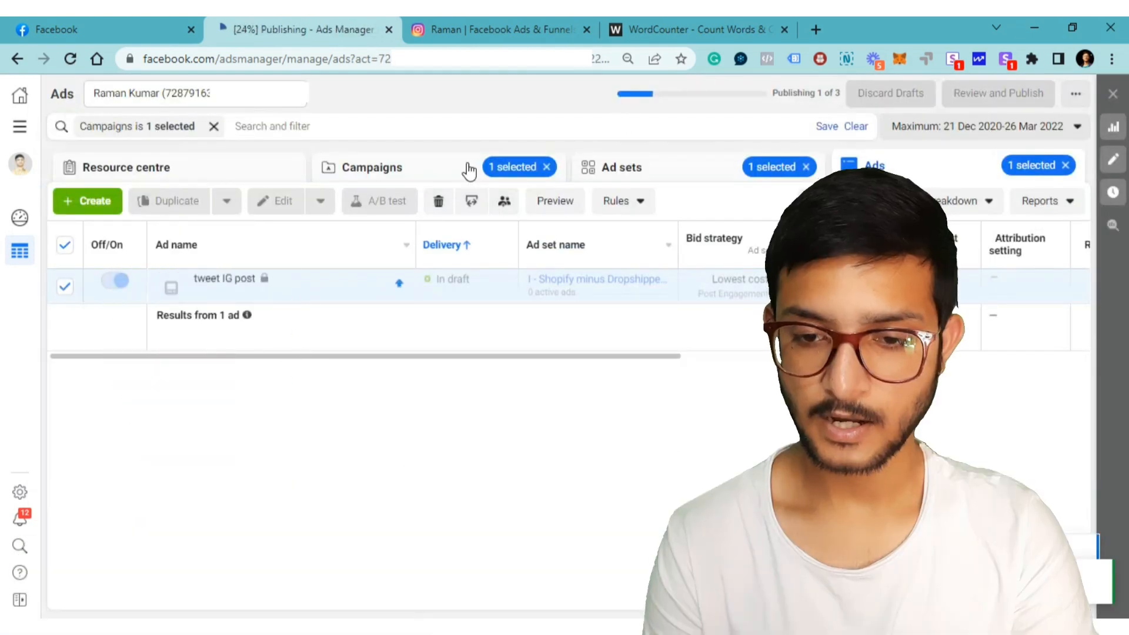
click(468, 170)
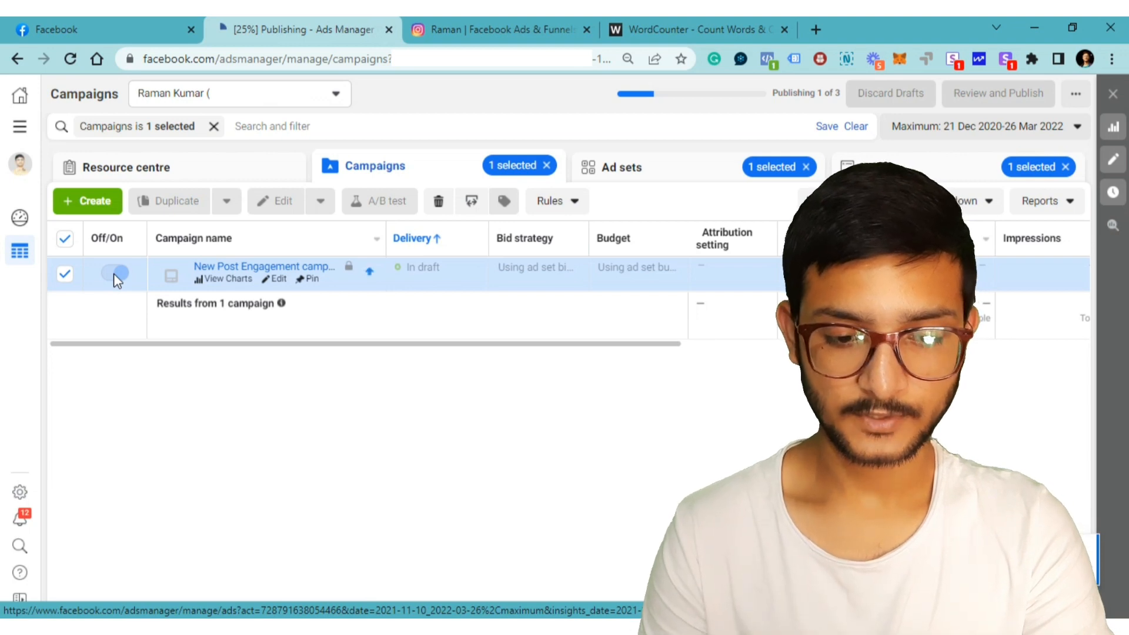
Step: Change the campaign table's columns to the Engagement preset and look through its post engagement metrics
drag(325, 350, 552, 374)
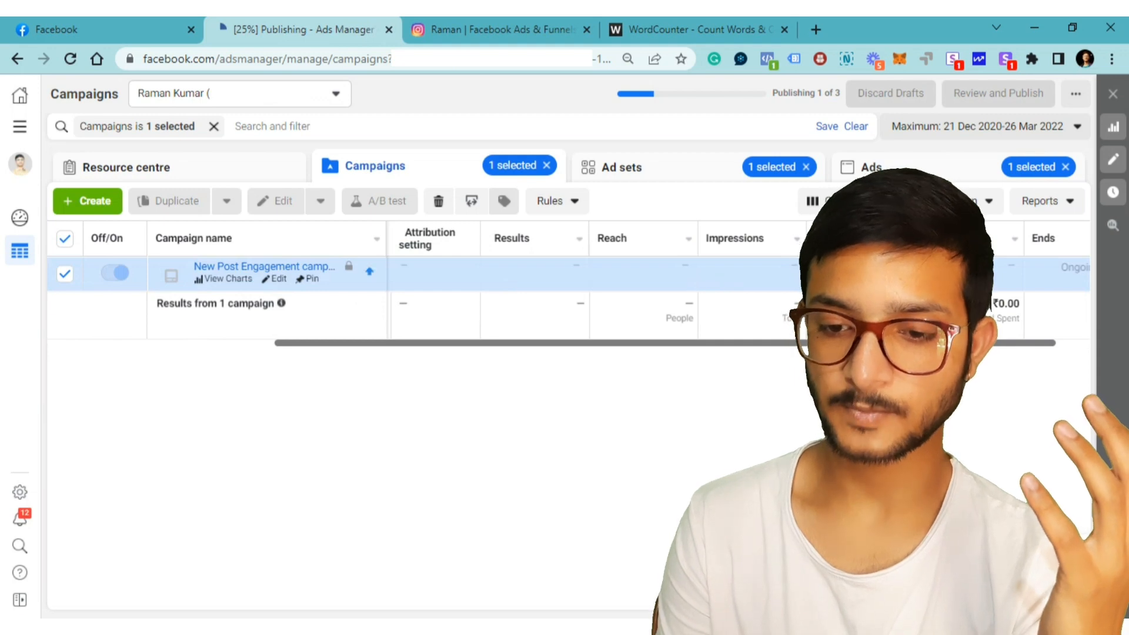
click(859, 199)
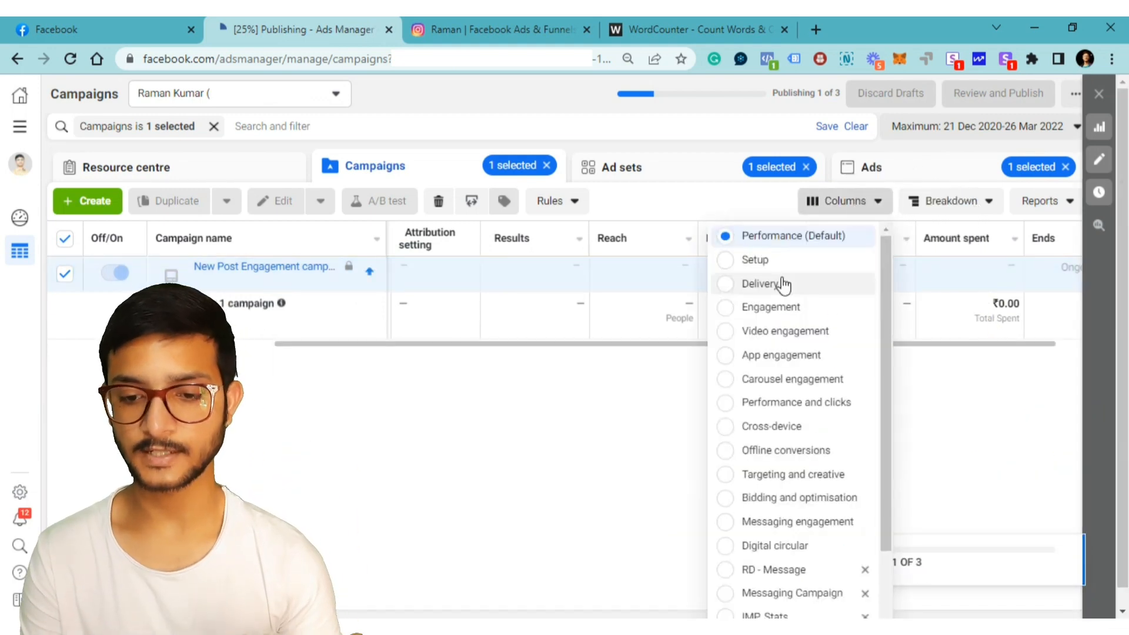
click(784, 308)
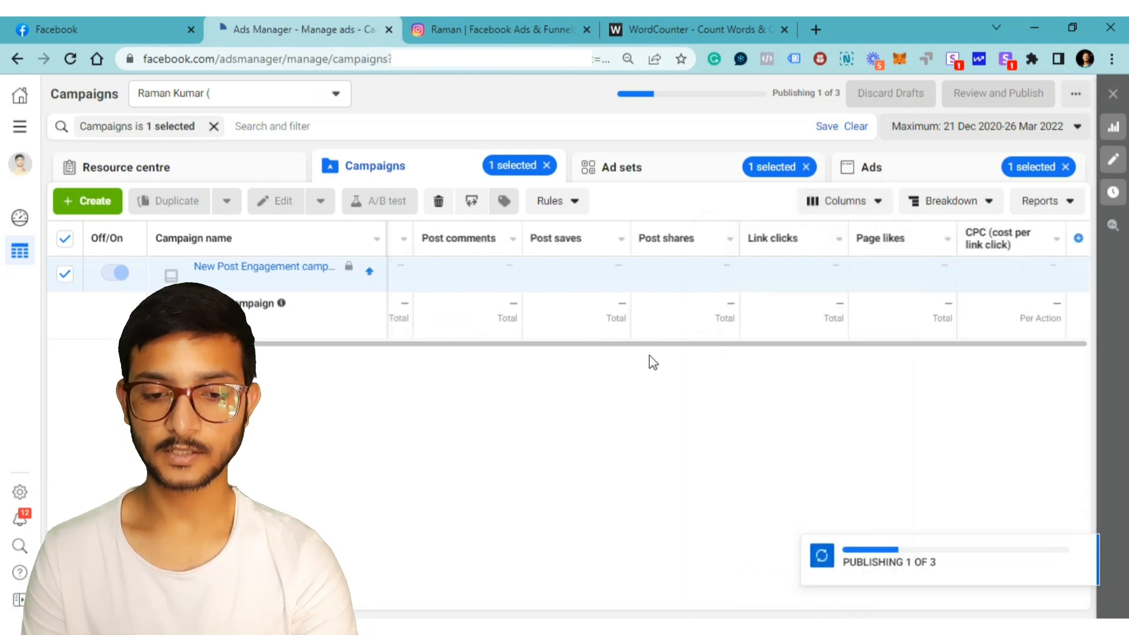
mouse_move(650, 346)
mouse_down()
mouse_move(549, 345)
mouse_move(667, 350)
mouse_up()
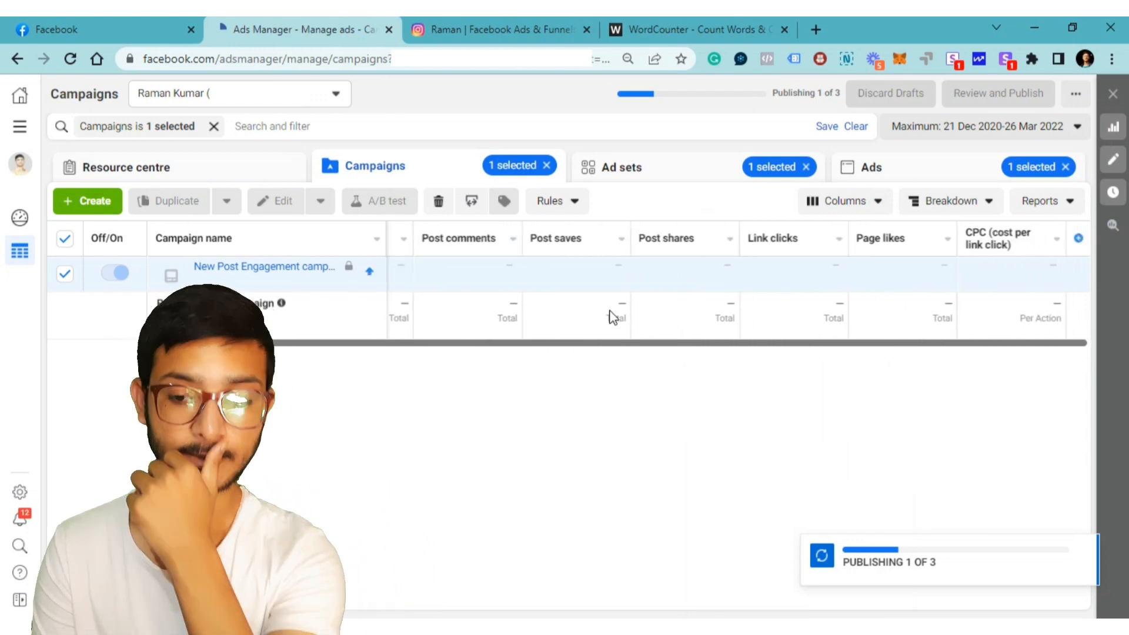